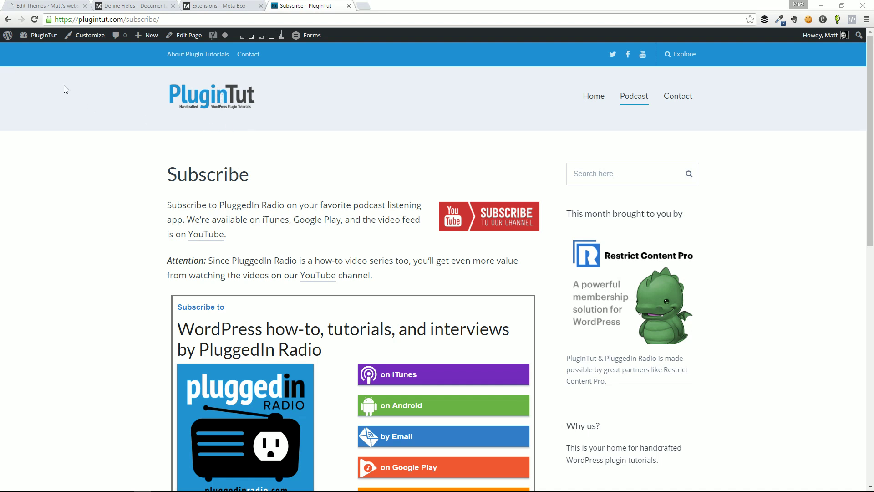
Step: Open the Baton Pro Theme Options from Appearance, then bring up the Meta Box extensions catalogue
{"action": "left_click", "coordinate": [43, 5]}
{"action": "left_click", "coordinate": [31, 206]}
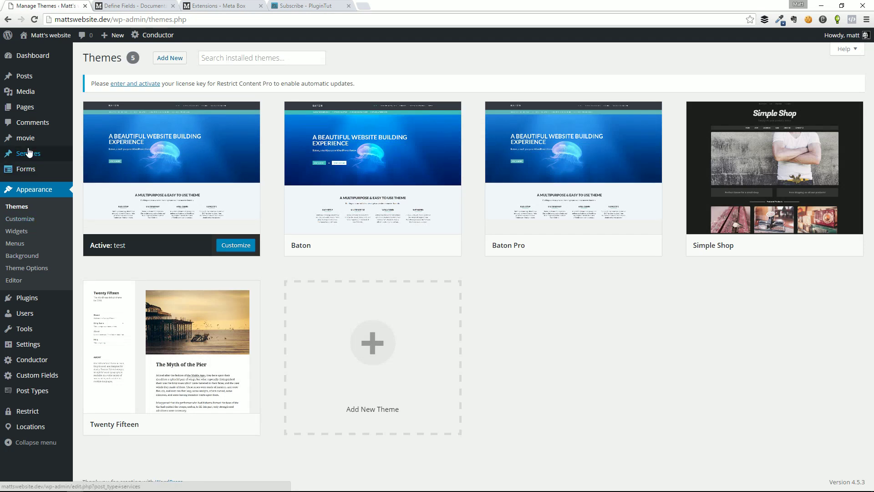
{"action": "left_click", "coordinate": [28, 256]}
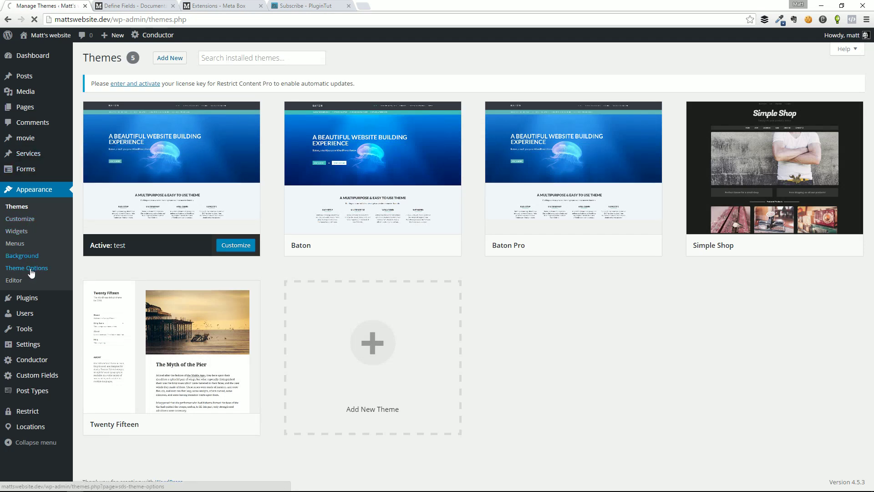
{"action": "left_click", "coordinate": [28, 268]}
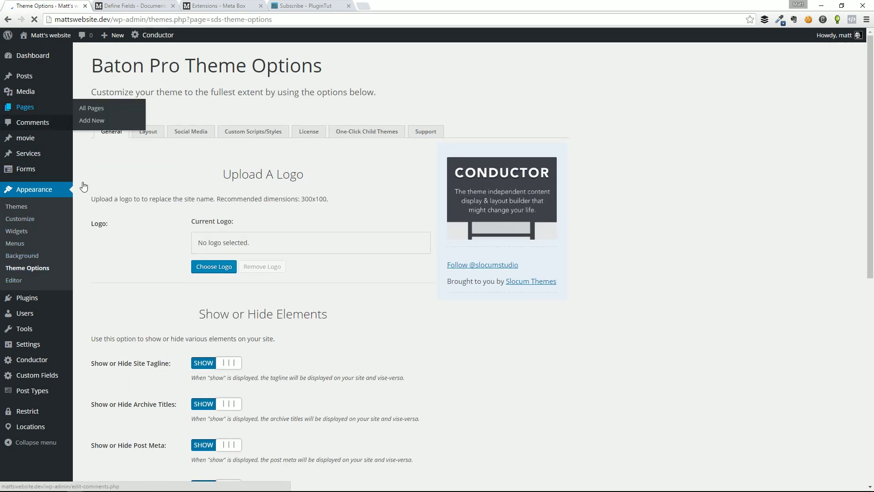
{"action": "left_click", "coordinate": [124, 6]}
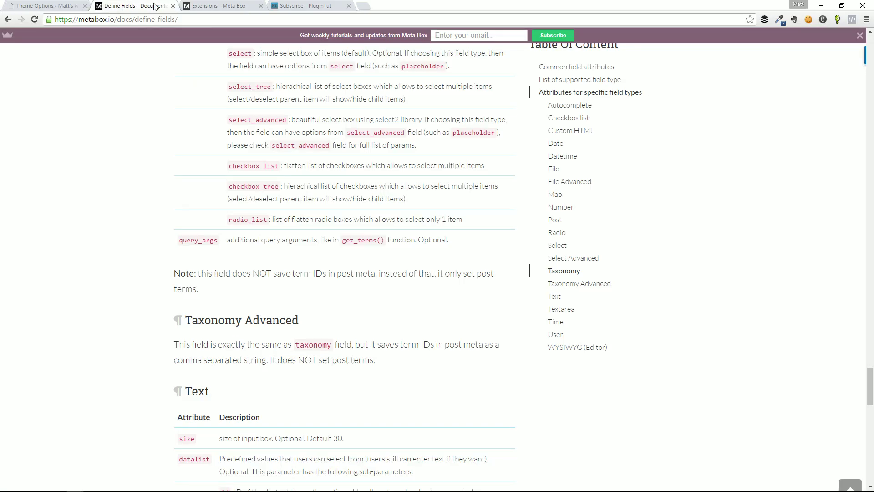
{"action": "left_click", "coordinate": [202, 5]}
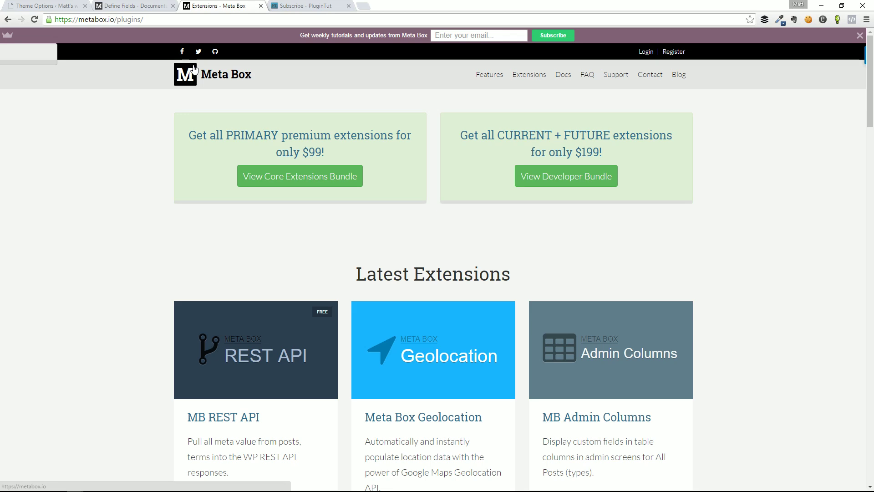
Step: Browse the Meta Box extension bundles and extension cards
{"action": "scroll", "coordinate": [260, 238], "scroll_direction": "down", "scroll_amount": 5}
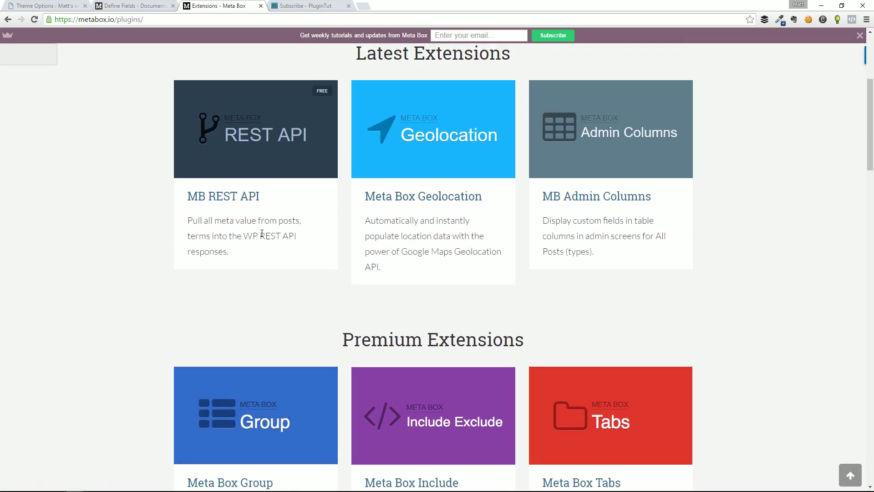
{"action": "scroll", "coordinate": [260, 234], "scroll_direction": "up", "scroll_amount": 5}
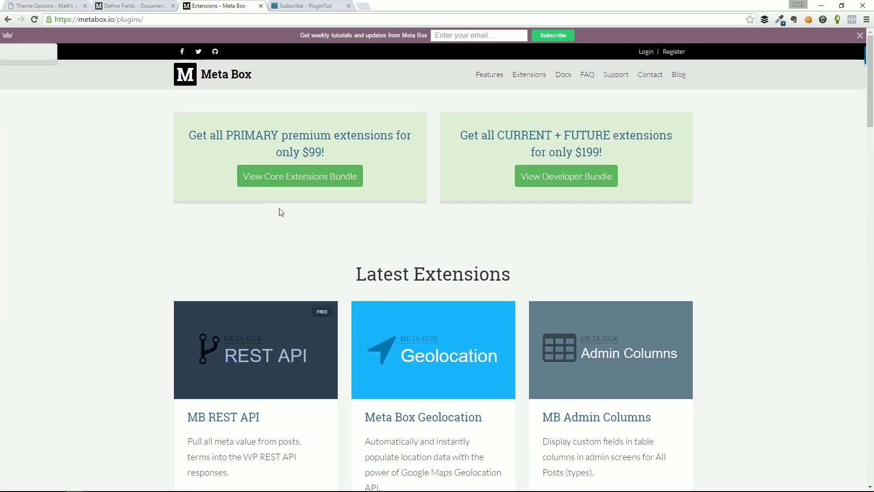
{"action": "scroll", "coordinate": [328, 233], "scroll_direction": "down", "scroll_amount": 2}
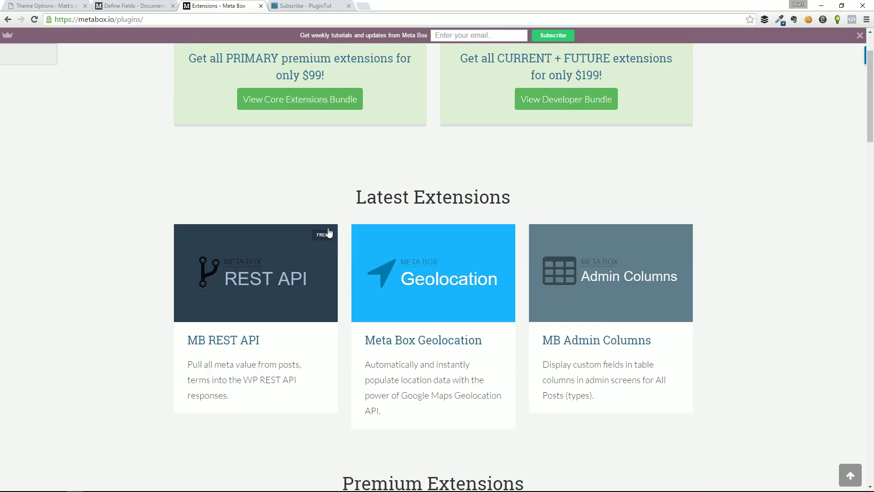
{"action": "scroll", "coordinate": [329, 233], "scroll_direction": "down", "scroll_amount": 3}
{"action": "scroll", "coordinate": [329, 232], "scroll_direction": "up", "scroll_amount": 3}
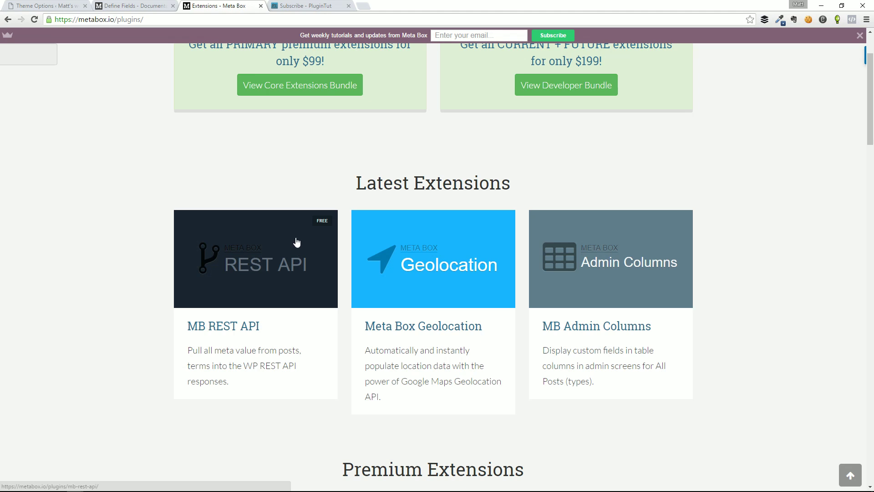
{"action": "scroll", "coordinate": [308, 238], "scroll_direction": "down", "scroll_amount": 4}
{"action": "scroll", "coordinate": [312, 237], "scroll_direction": "up", "scroll_amount": 2}
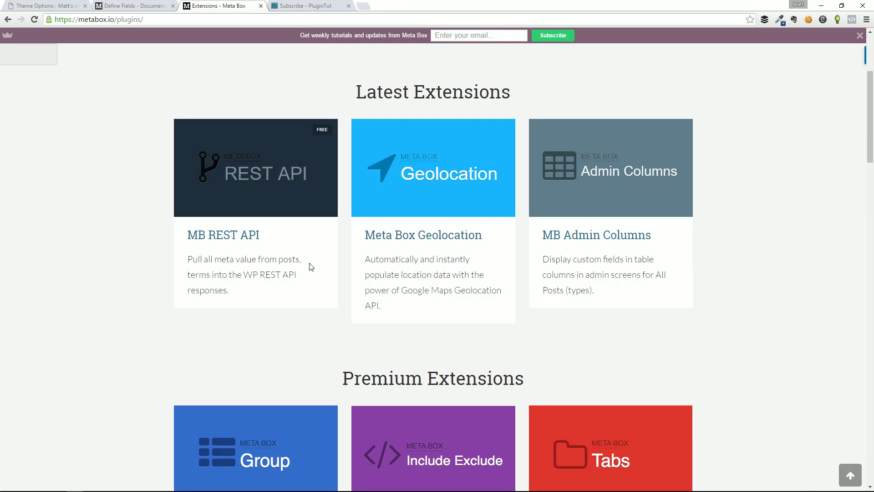
{"action": "scroll", "coordinate": [312, 258], "scroll_direction": "down", "scroll_amount": 1}
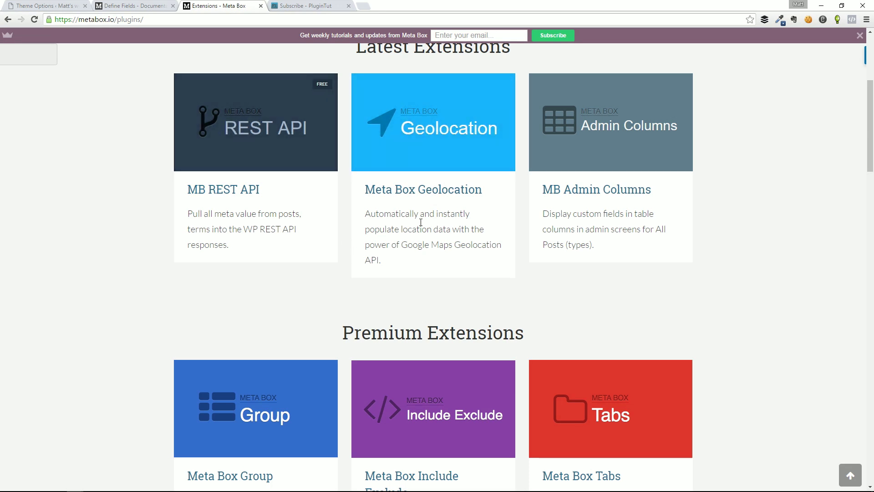
{"action": "scroll", "coordinate": [520, 272], "scroll_direction": "down", "scroll_amount": 4}
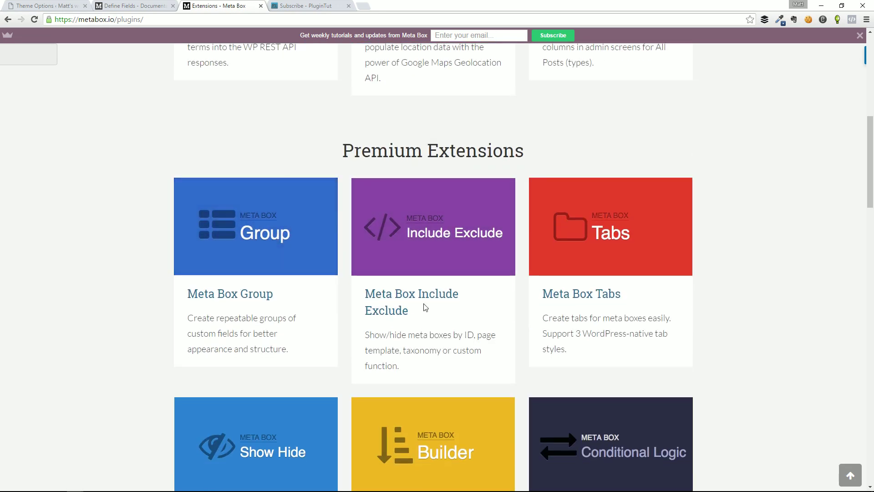
{"action": "scroll", "coordinate": [426, 310], "scroll_direction": "down", "scroll_amount": 3}
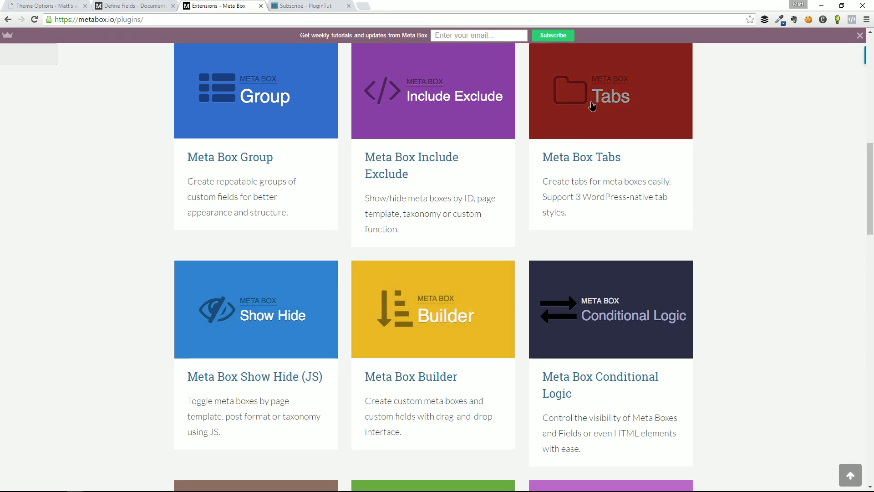
Step: View the Meta Box Tabs extension details, then go back to WordPress's Custom Fields field groups
{"action": "left_click", "coordinate": [590, 104]}
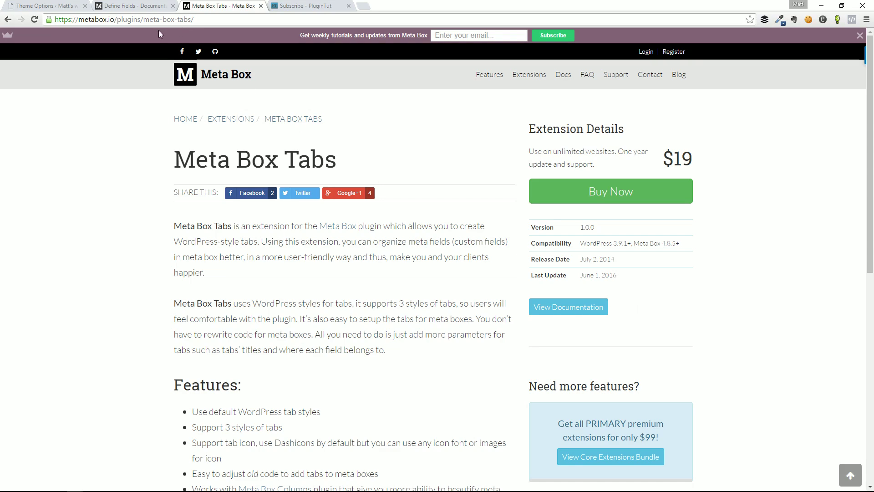
{"action": "left_click", "coordinate": [45, 5]}
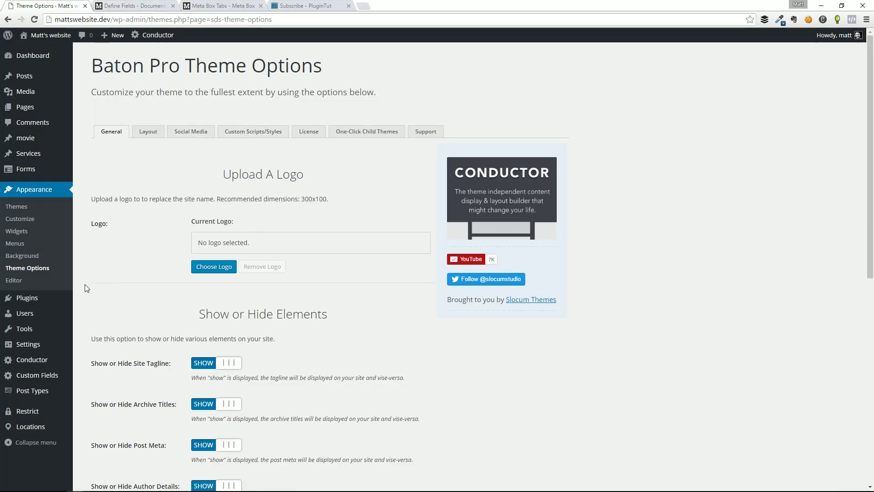
{"action": "left_click", "coordinate": [48, 376]}
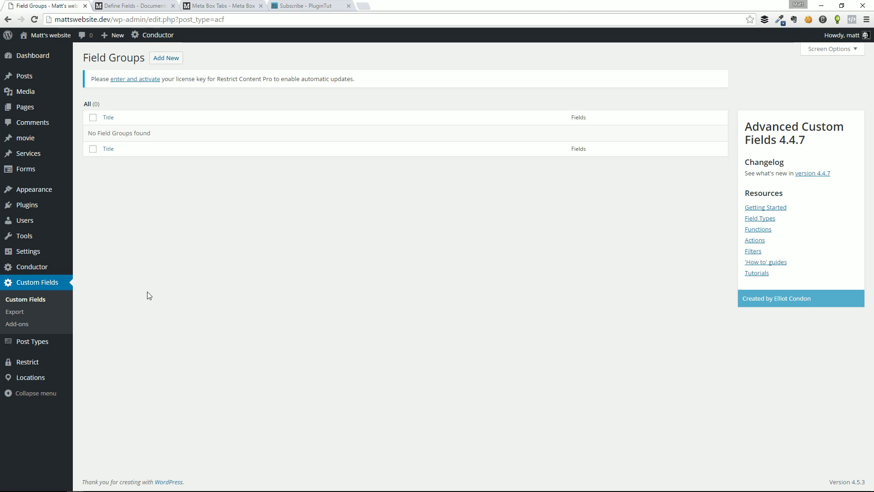
Step: Review the empty Advanced Custom Fields 4.4.7 Field Groups list
{"action": "mouse_move", "coordinate": [70, 243]}
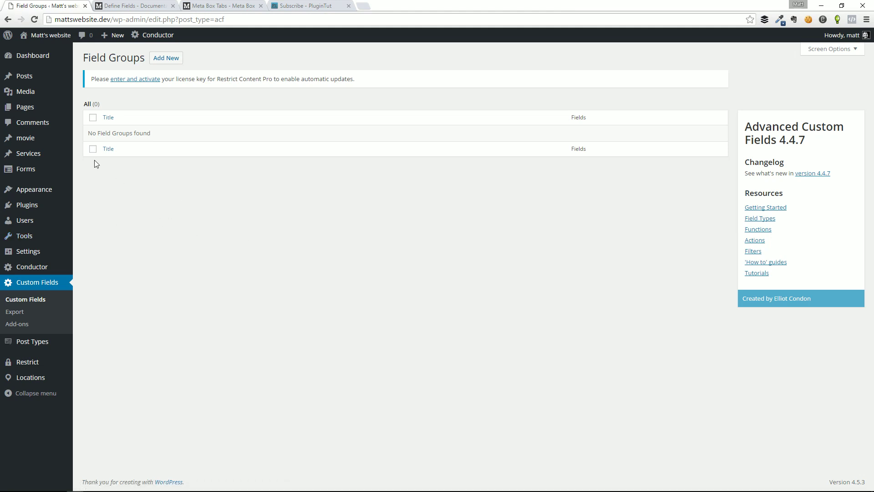
Step: Start a new ACF field group and look over its empty location rules and options
{"action": "left_click", "coordinate": [167, 60]}
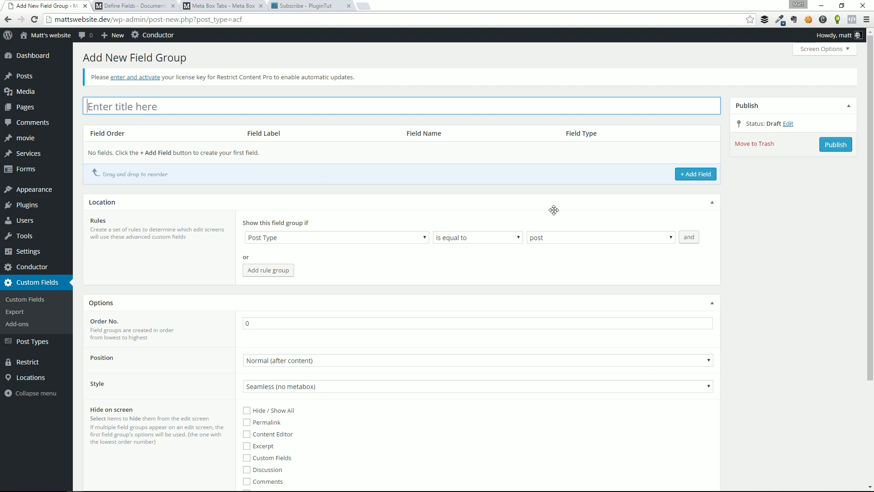
{"action": "scroll", "coordinate": [499, 242], "scroll_direction": "down", "scroll_amount": 1}
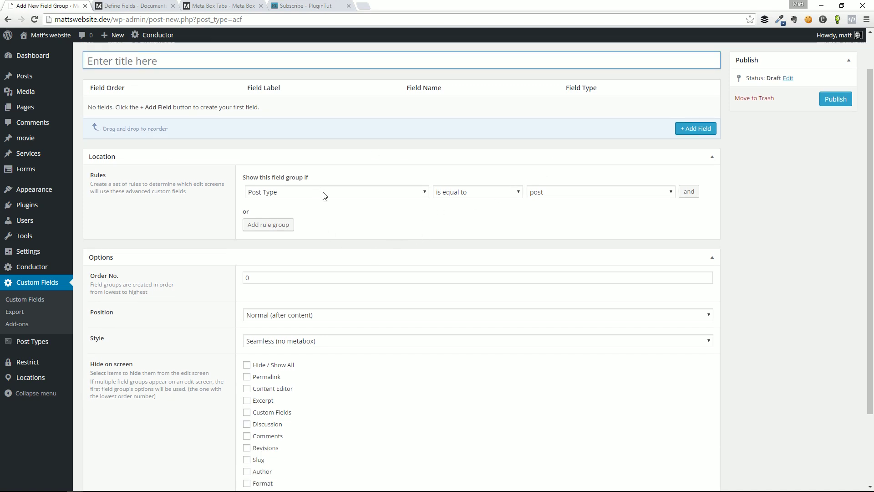
{"action": "scroll", "coordinate": [380, 292], "scroll_direction": "down", "scroll_amount": 1}
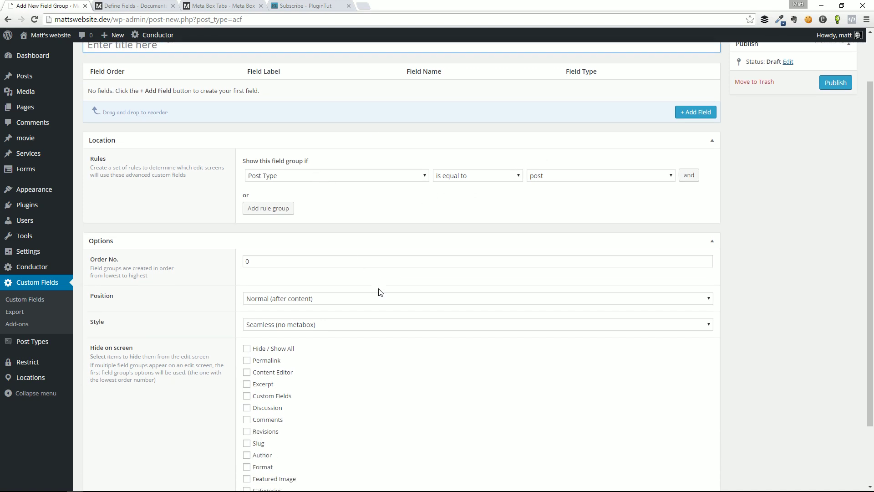
{"action": "scroll", "coordinate": [363, 250], "scroll_direction": "down", "scroll_amount": 2}
{"action": "scroll", "coordinate": [369, 258], "scroll_direction": "up", "scroll_amount": 3}
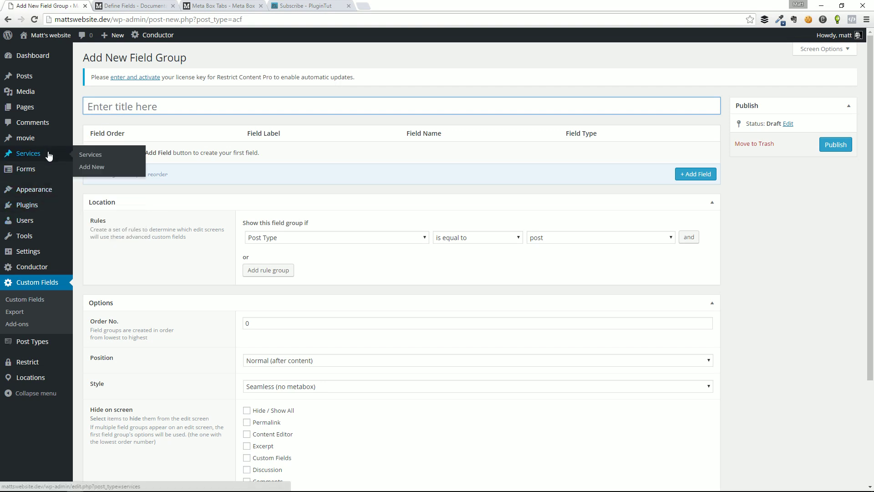
{"action": "mouse_move", "coordinate": [50, 212]}
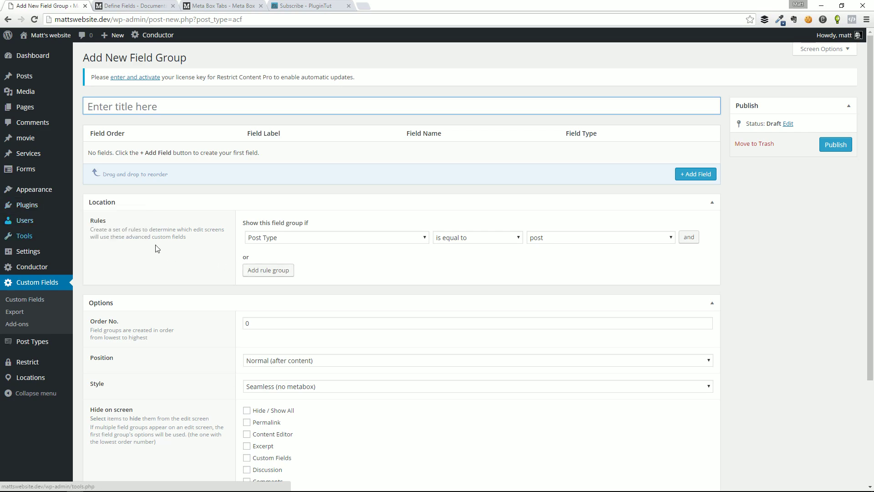
{"action": "left_click", "coordinate": [126, 5]}
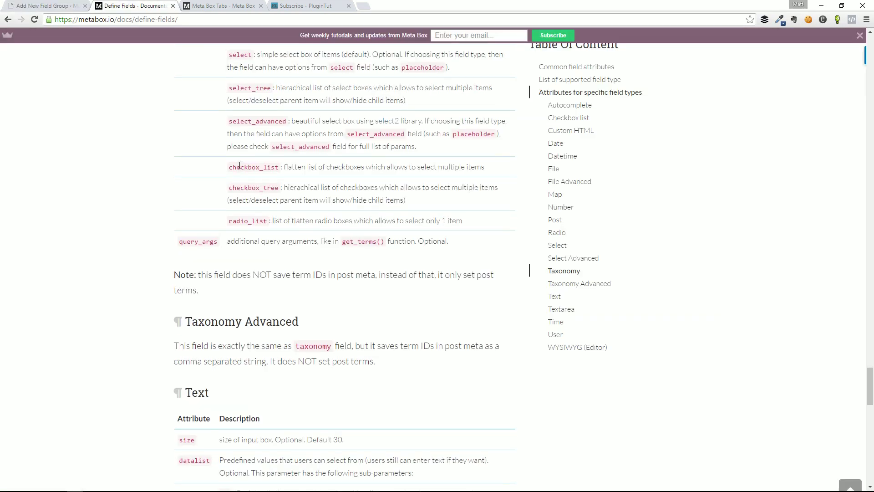
Step: Go from the Define Fields docs to the Register Meta Boxes documentation page
{"action": "scroll", "coordinate": [239, 166], "scroll_direction": "up", "scroll_amount": 20}
{"action": "scroll", "coordinate": [250, 178], "scroll_direction": "up", "scroll_amount": 20}
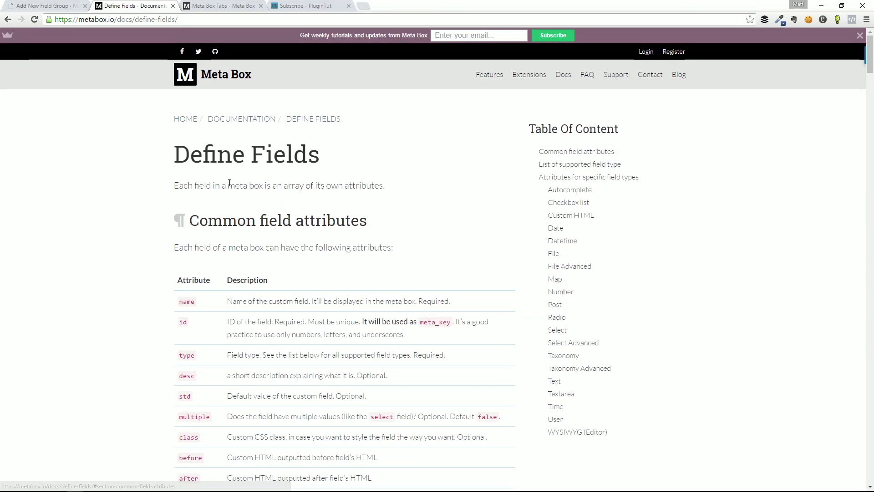
{"action": "scroll", "coordinate": [224, 195], "scroll_direction": "down", "scroll_amount": 10}
{"action": "scroll", "coordinate": [259, 166], "scroll_direction": "up", "scroll_amount": 9}
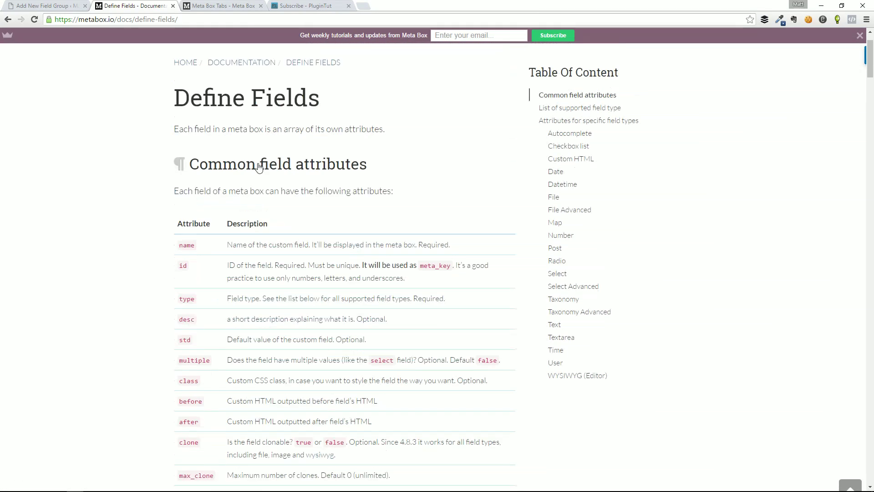
{"action": "scroll", "coordinate": [259, 167], "scroll_direction": "up", "scroll_amount": 2}
{"action": "left_click", "coordinate": [563, 75]}
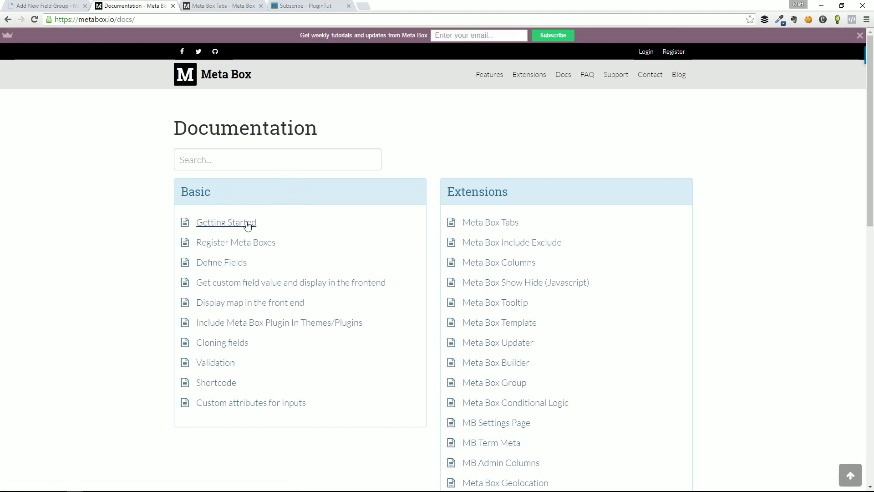
{"action": "left_click", "coordinate": [237, 248]}
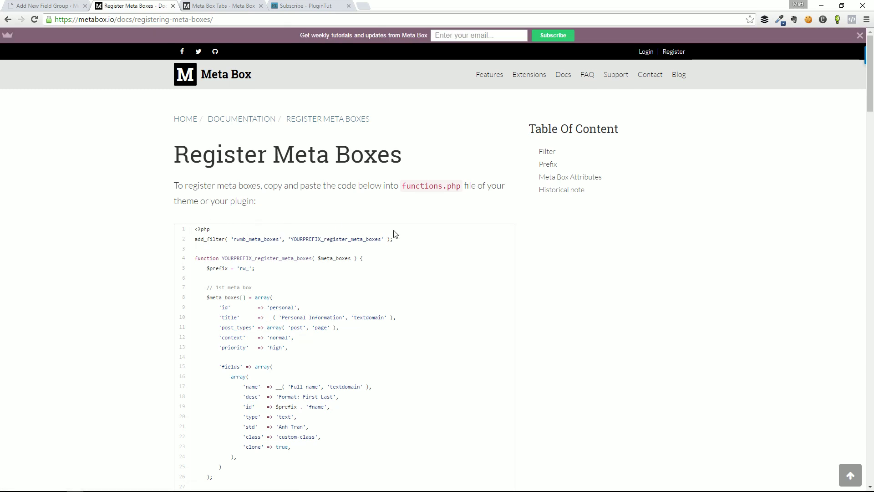
Step: Select the example meta box registration code from <?php onward
{"action": "scroll", "coordinate": [411, 240], "scroll_direction": "down", "scroll_amount": 2}
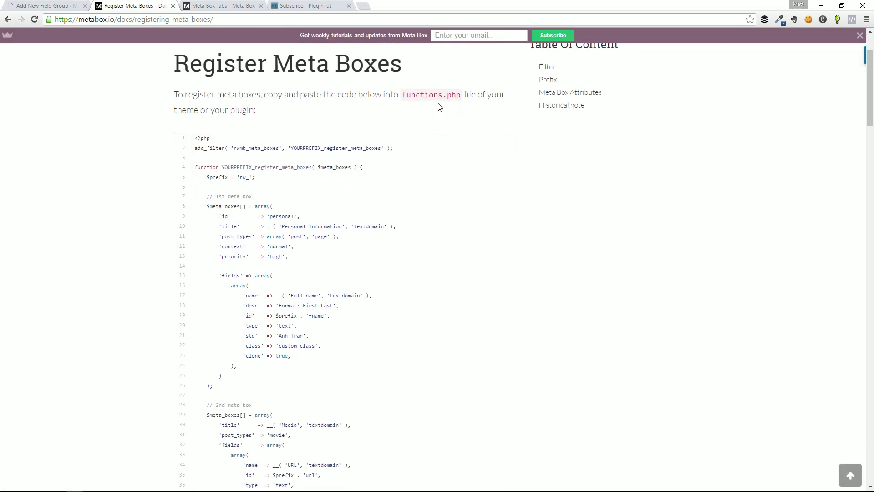
{"action": "left_click_drag", "start_coordinate": [274, 184], "coordinate": [238, 166]}
{"action": "left_click_drag", "start_coordinate": [196, 138], "coordinate": [201, 181]}
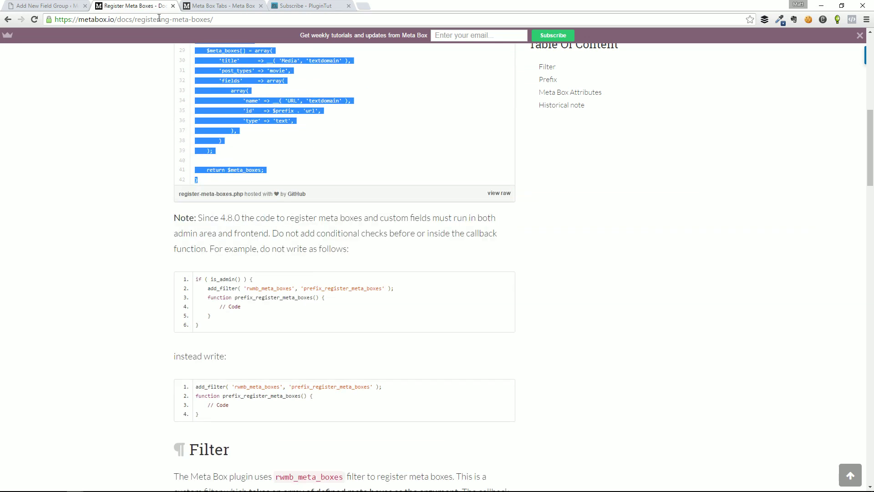
{"action": "scroll", "coordinate": [267, 123], "scroll_direction": "up", "scroll_amount": 10}
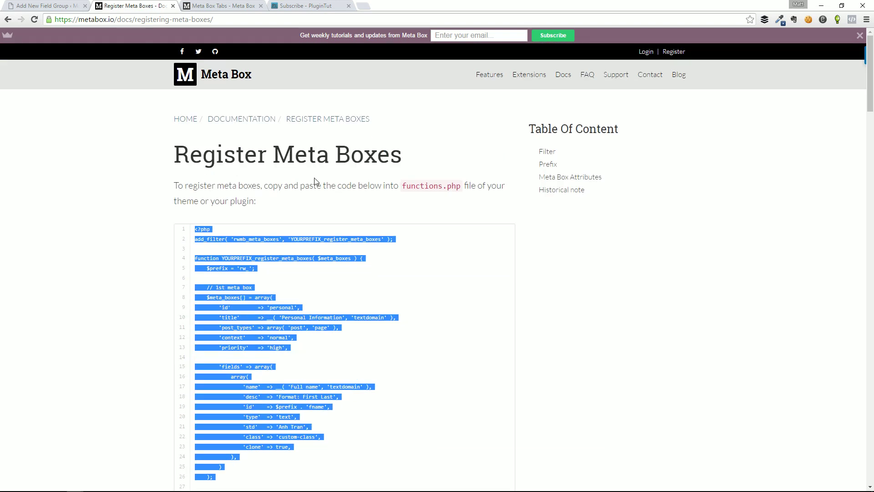
{"action": "left_click", "coordinate": [336, 279]}
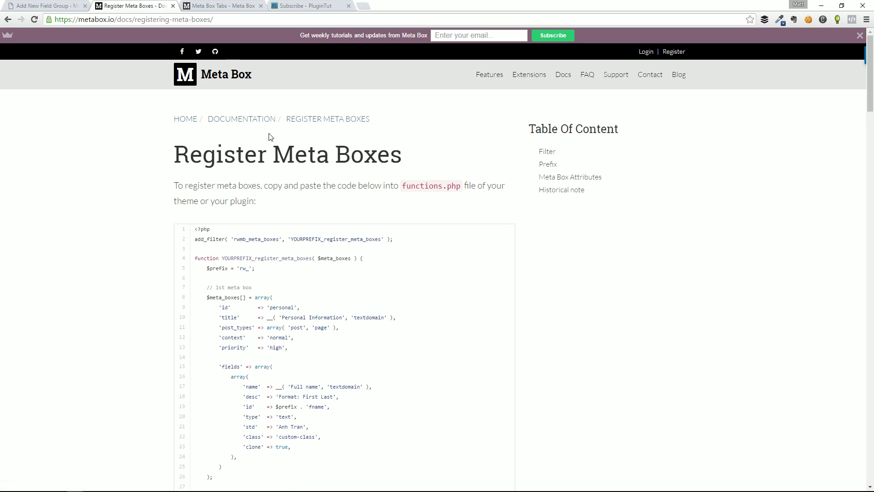
Step: Return to WordPress and open the Appearance theme editor
{"action": "left_click", "coordinate": [64, 5]}
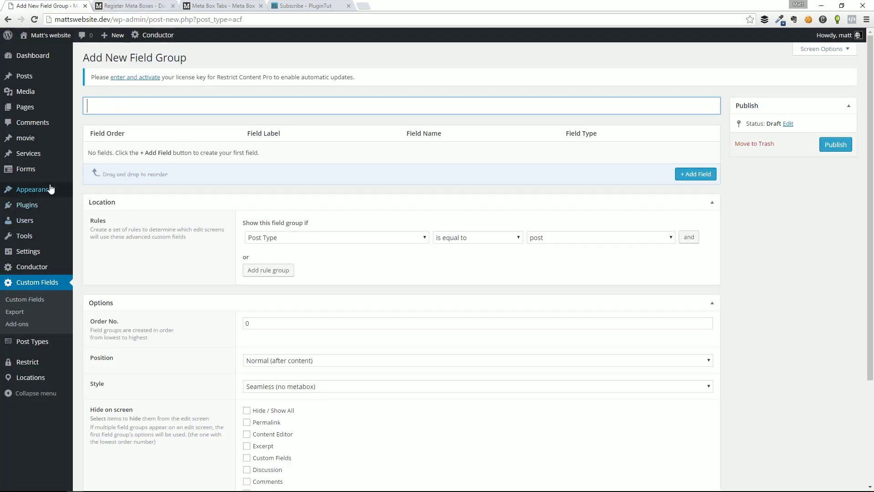
{"action": "mouse_move", "coordinate": [49, 193]}
{"action": "left_click", "coordinate": [132, 264]}
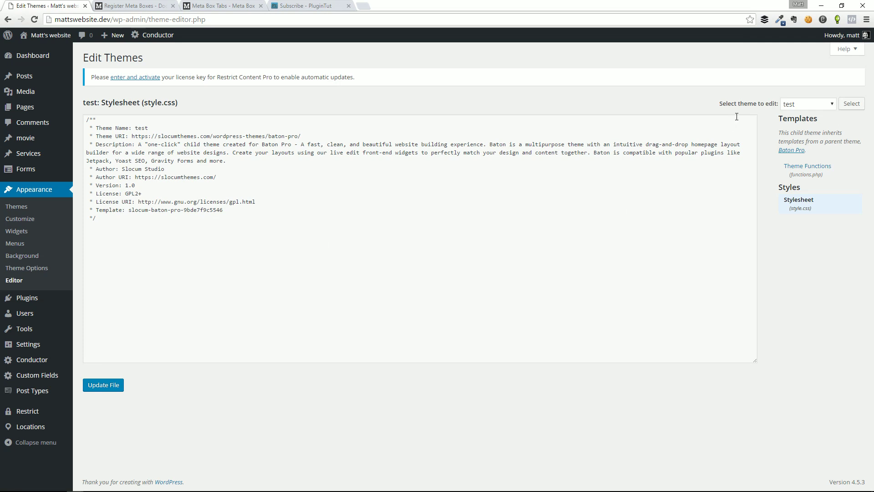
Step: Paste the Meta Box registration code into the theme's empty functions.php
{"action": "left_click", "coordinate": [779, 173]}
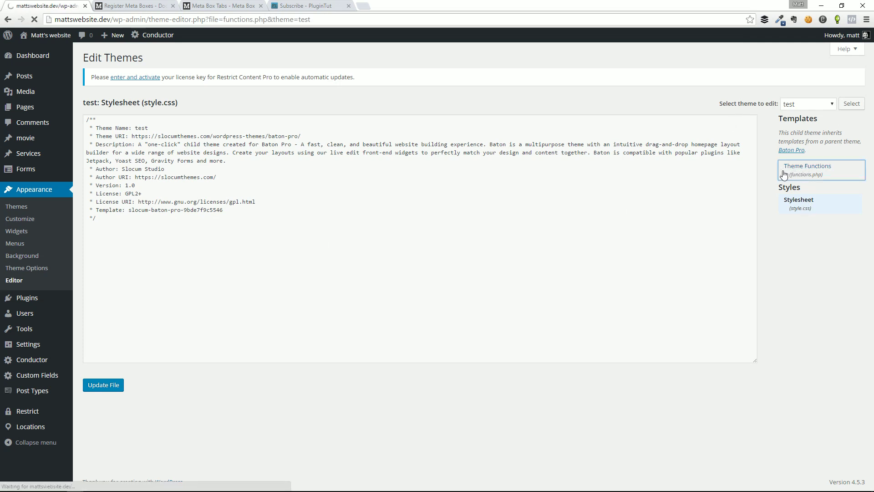
{"action": "left_click", "coordinate": [463, 165]}
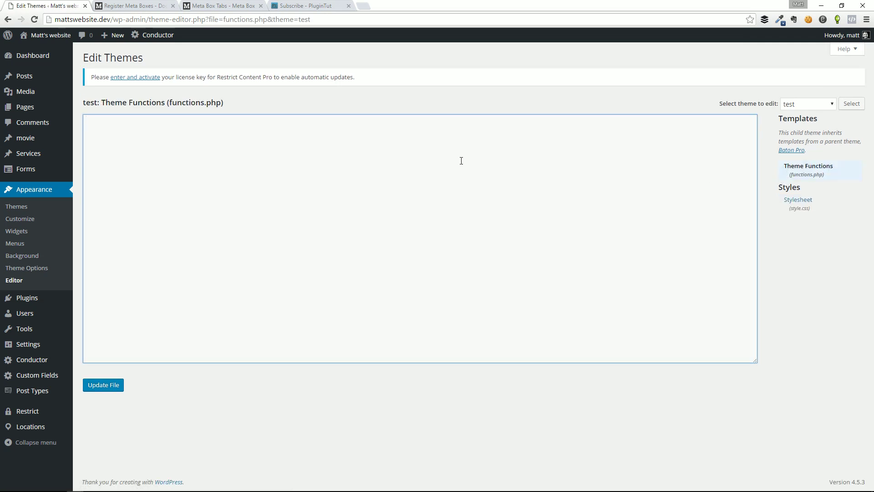
{"action": "key", "text": "ctrl+v"}
{"action": "scroll", "coordinate": [291, 257], "scroll_direction": "up", "scroll_amount": 2}
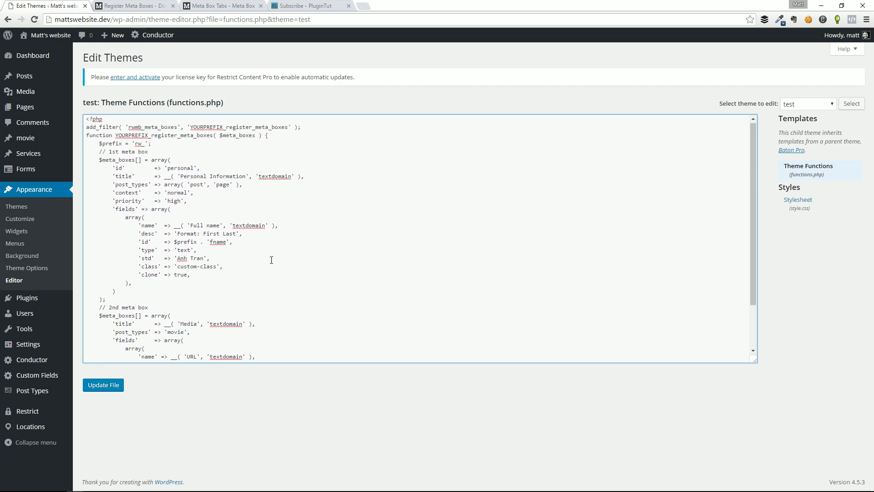
{"action": "scroll", "coordinate": [269, 259], "scroll_direction": "down", "scroll_amount": 2}
{"action": "scroll", "coordinate": [265, 155], "scroll_direction": "up", "scroll_amount": 2}
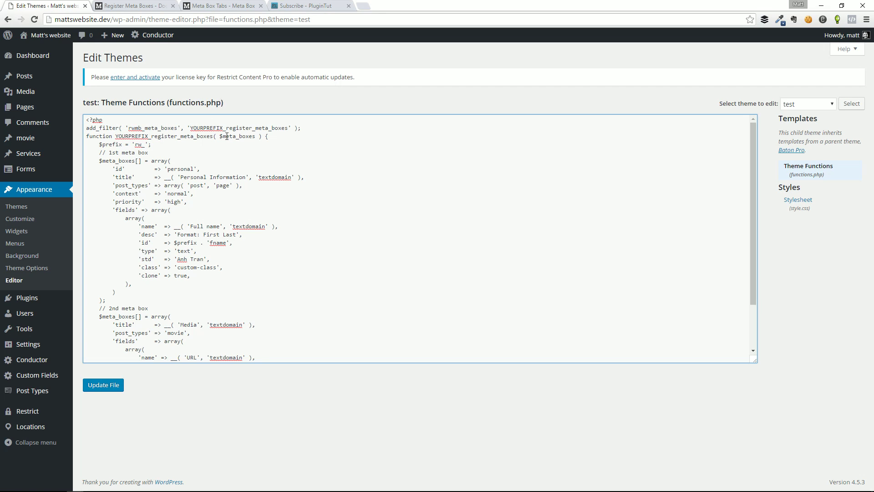
Step: Check the YOURPREFIX_register_meta_boxes callback and save functions.php with Update File
{"action": "double_click", "coordinate": [207, 127]}
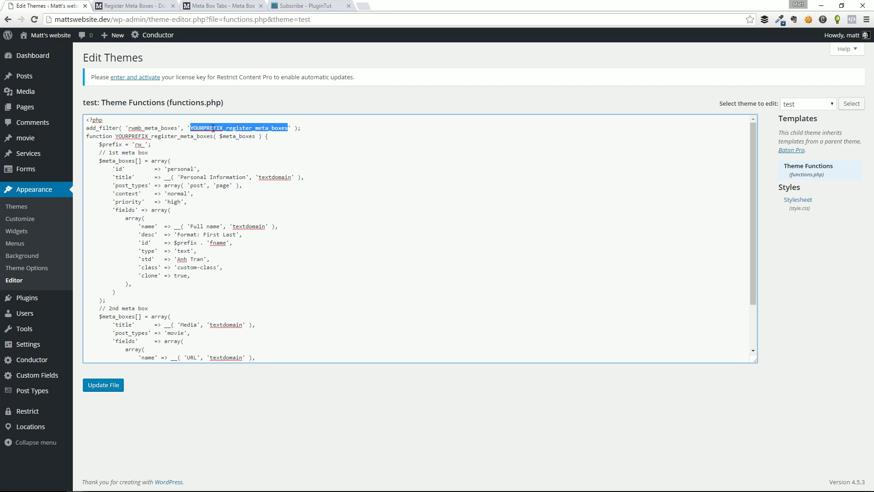
{"action": "scroll", "coordinate": [187, 133], "scroll_direction": "down", "scroll_amount": 3}
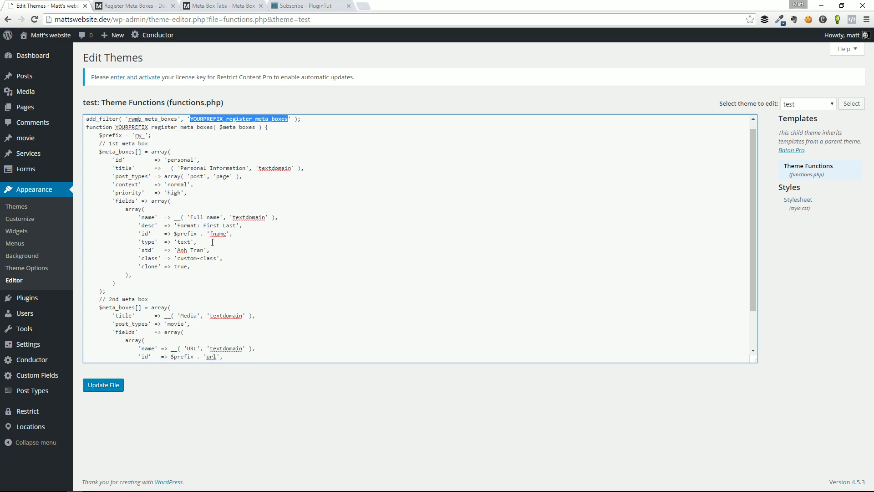
{"action": "scroll", "coordinate": [183, 182], "scroll_direction": "up", "scroll_amount": 3}
{"action": "scroll", "coordinate": [180, 201], "scroll_direction": "down", "scroll_amount": 3}
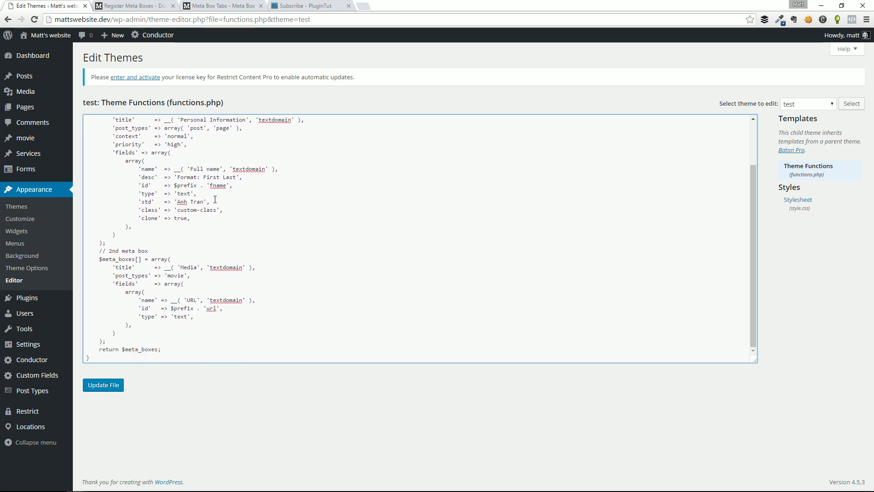
{"action": "scroll", "coordinate": [200, 199], "scroll_direction": "up", "scroll_amount": 2}
{"action": "left_click", "coordinate": [114, 385]}
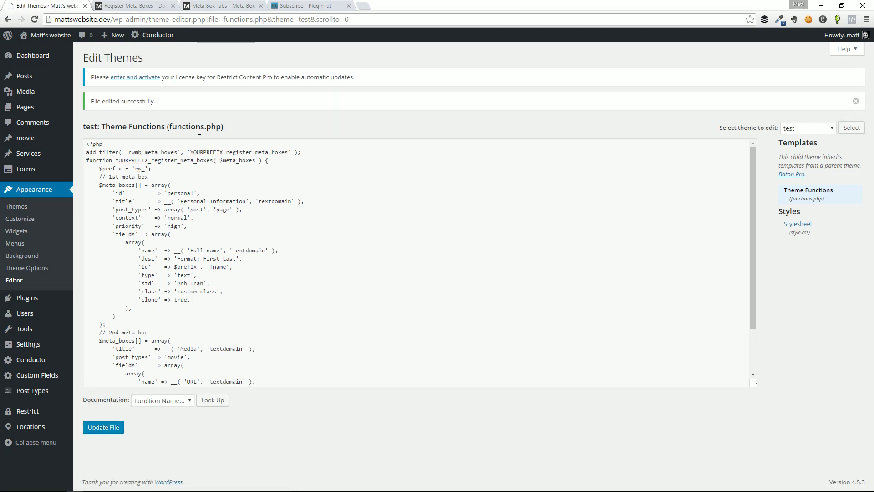
{"action": "scroll", "coordinate": [220, 286], "scroll_direction": "down", "scroll_amount": 1}
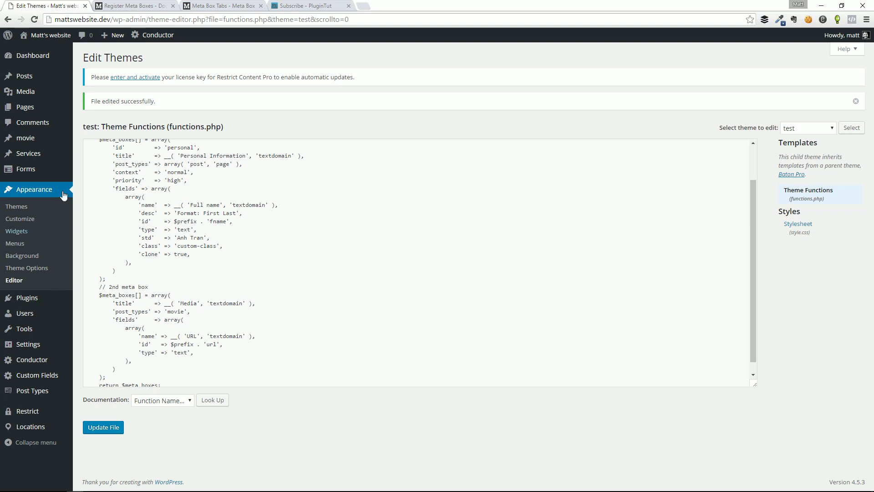
{"action": "left_click", "coordinate": [30, 81]}
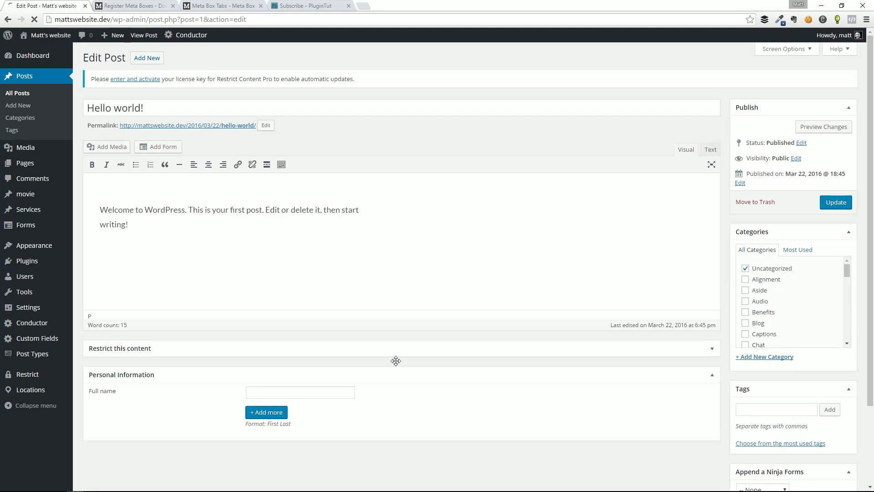
Step: Drag 'Restrict this content' below the Personal Information box and focus the Full name field
{"action": "scroll", "coordinate": [453, 333], "scroll_direction": "down", "scroll_amount": 2}
{"action": "left_click_drag", "start_coordinate": [385, 259], "coordinate": [359, 327]}
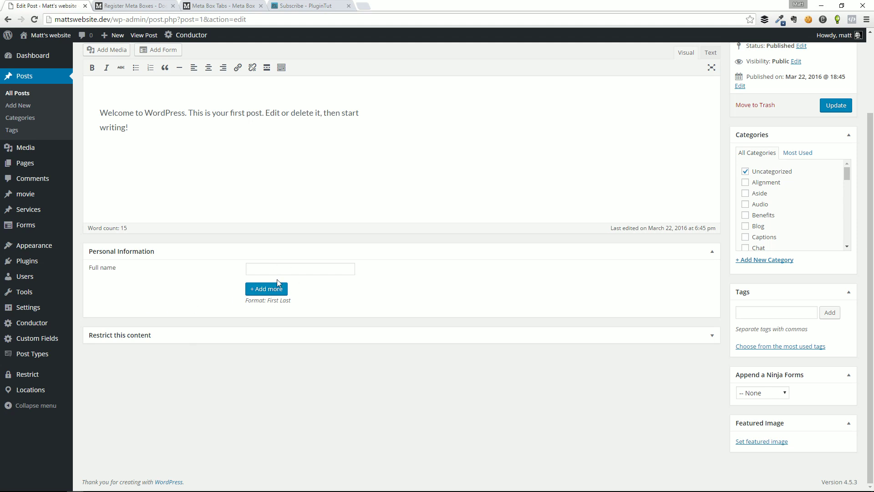
{"action": "left_click", "coordinate": [263, 270]}
Step: Scroll through the Register Meta Boxes sample code, then return to the Hello world! editor
{"action": "left_click", "coordinate": [132, 6]}
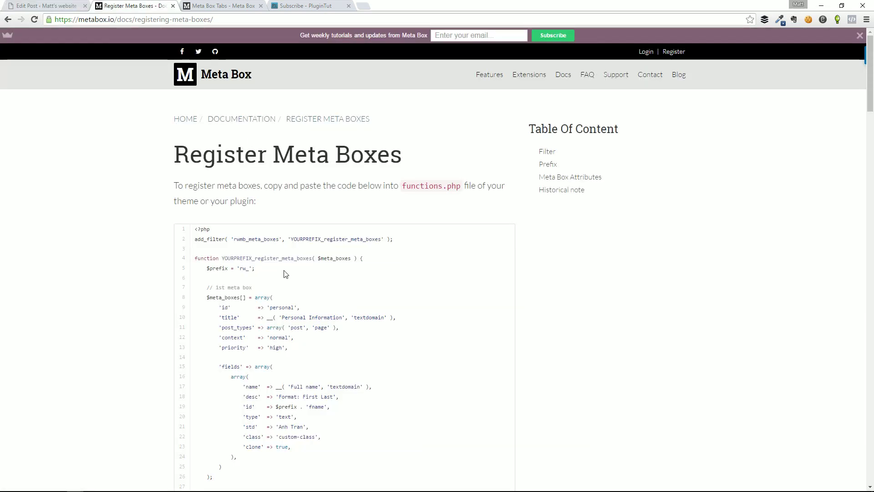
{"action": "scroll", "coordinate": [303, 304], "scroll_direction": "down", "scroll_amount": 2}
{"action": "scroll", "coordinate": [317, 270], "scroll_direction": "down", "scroll_amount": 1}
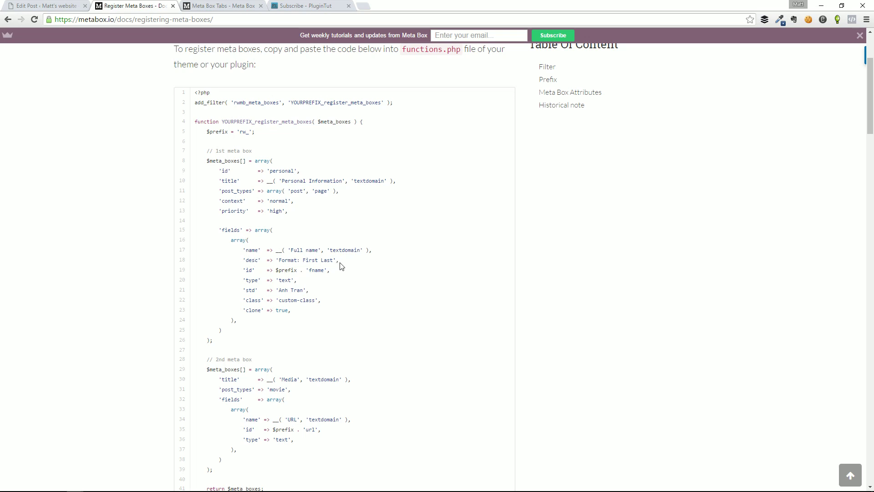
{"action": "left_click", "coordinate": [75, 5]}
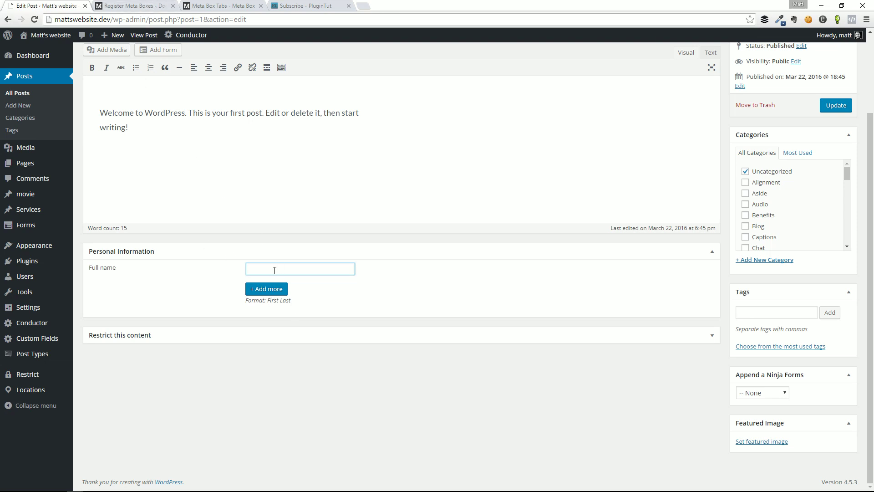
Step: Enter a person's name in Full name and add a second cloned Full name field
{"action": "type", "text": "ier"}
{"action": "left_click", "coordinate": [278, 291]}
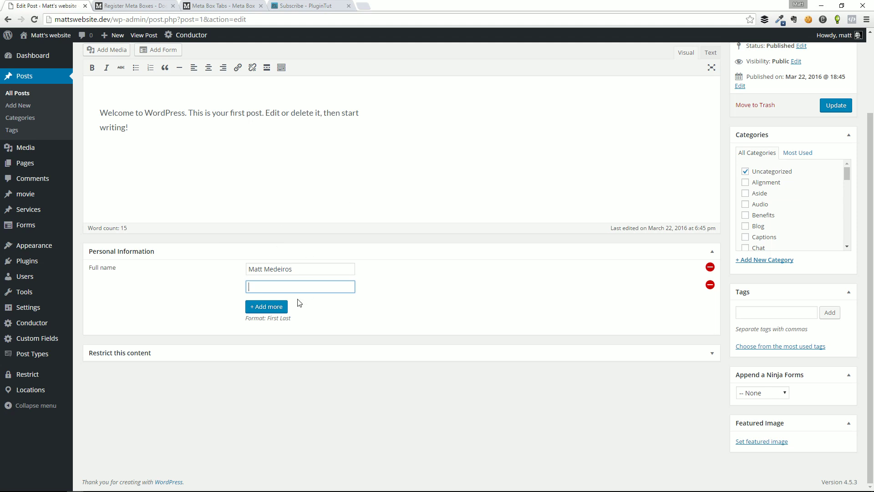
{"action": "left_click", "coordinate": [145, 4]}
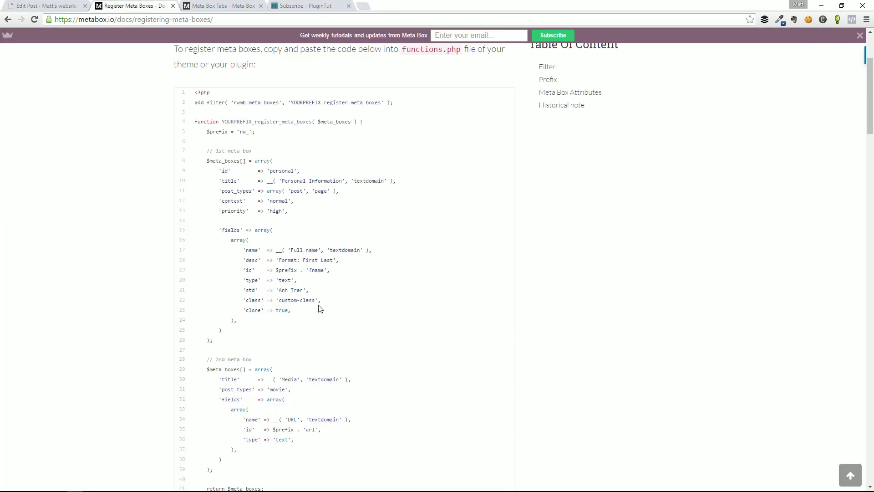
Step: Confirm the Media box targets the 'movie' post type, then open the empty movie list
{"action": "scroll", "coordinate": [318, 292], "scroll_direction": "down", "scroll_amount": 2}
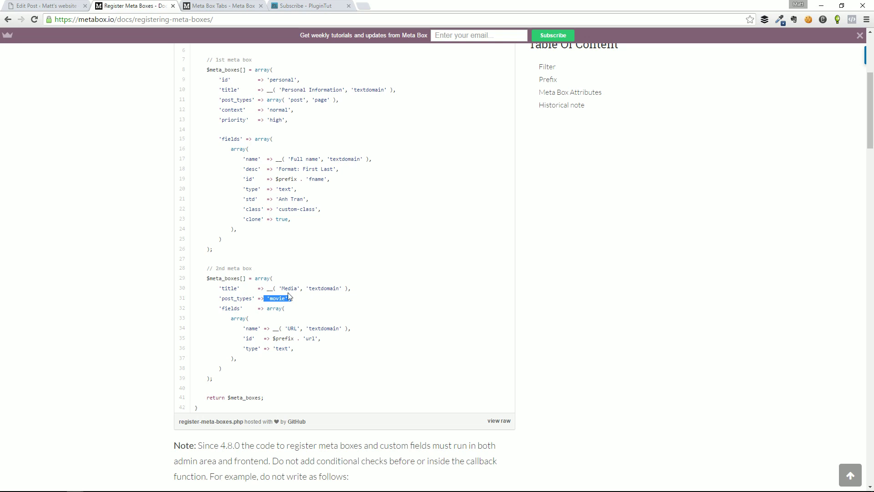
{"action": "left_click", "coordinate": [237, 100]}
{"action": "left_click", "coordinate": [70, 9]}
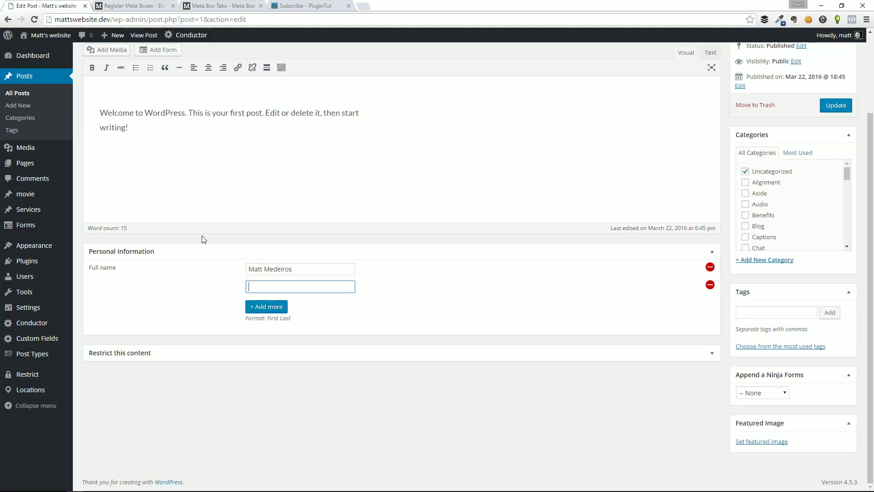
{"action": "left_click", "coordinate": [50, 195]}
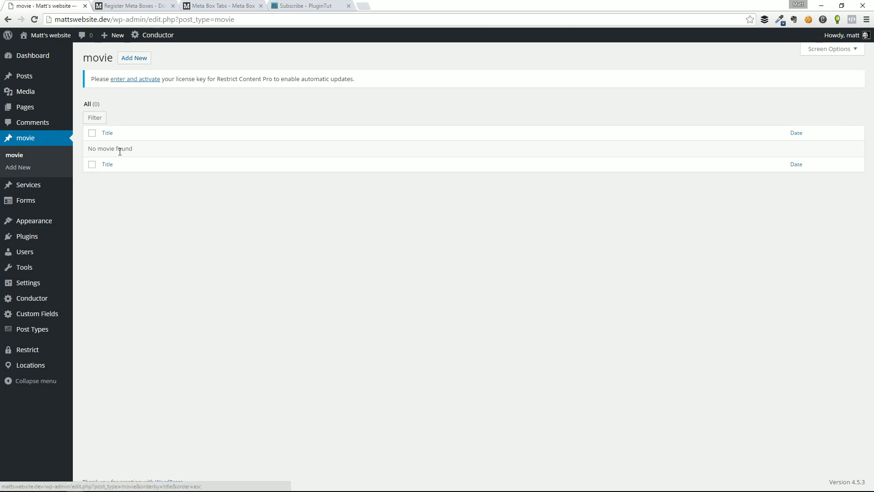
Step: Start a new movie post with 'arrerewr' in its Media URL field, then return to the Meta Box docs
{"action": "left_click", "coordinate": [139, 63]}
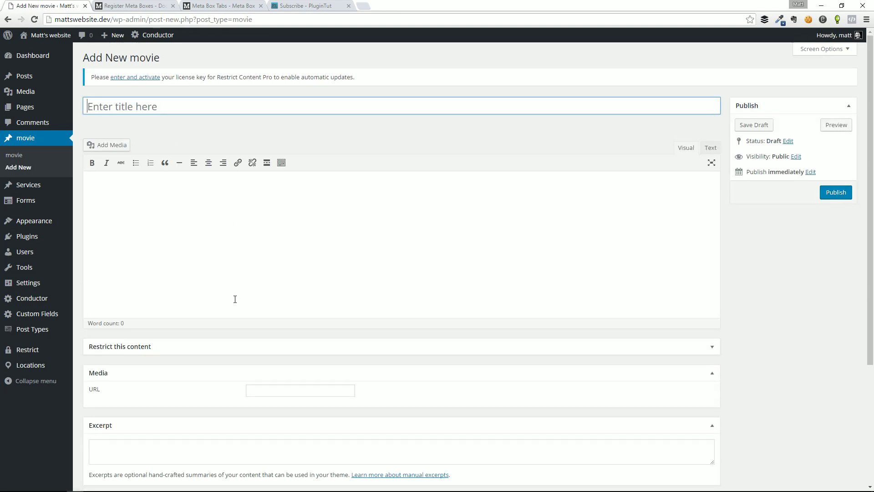
{"action": "scroll", "coordinate": [235, 298], "scroll_direction": "down", "scroll_amount": 2}
{"action": "left_click", "coordinate": [299, 298]}
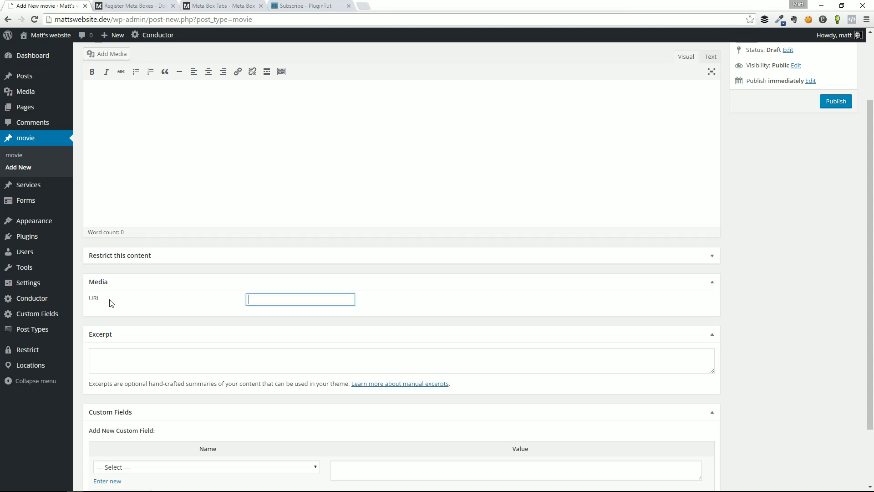
{"action": "type", "text": "arrerewr"}
{"action": "left_click", "coordinate": [130, 6]}
{"action": "scroll", "coordinate": [229, 251], "scroll_direction": "down", "scroll_amount": 2}
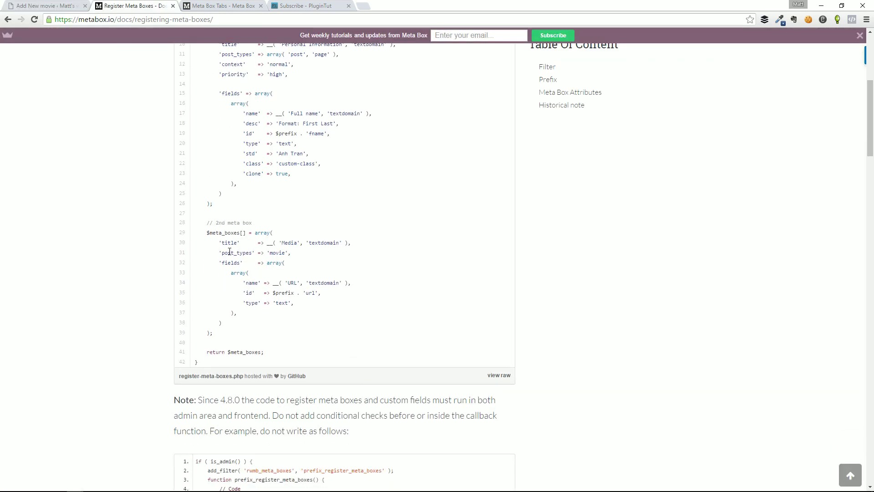
Step: Read through the Register Meta Boxes page, then go via the documentation index to Define Fields
{"action": "scroll", "coordinate": [265, 254], "scroll_direction": "down", "scroll_amount": 4}
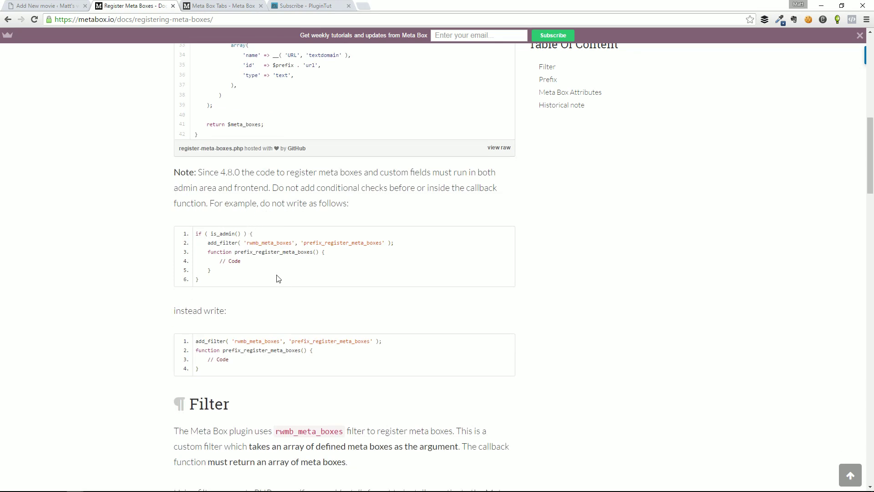
{"action": "scroll", "coordinate": [311, 264], "scroll_direction": "up", "scroll_amount": 1}
{"action": "scroll", "coordinate": [310, 264], "scroll_direction": "up", "scroll_amount": 5}
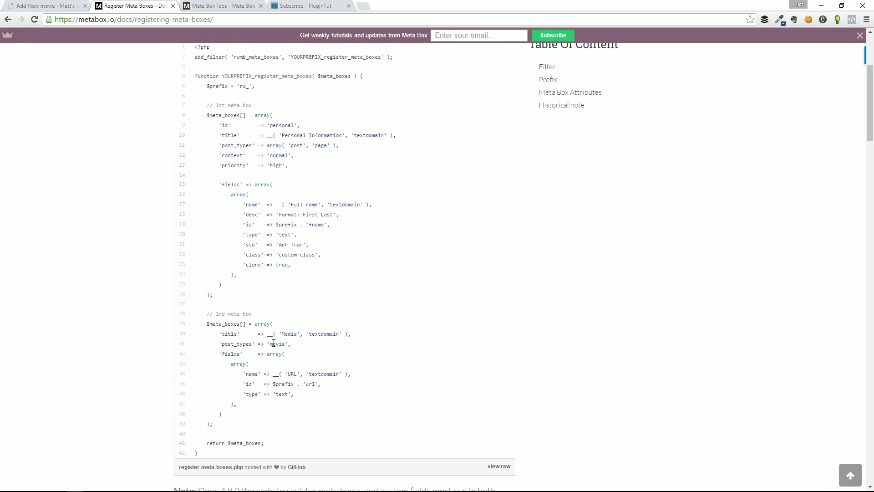
{"action": "scroll", "coordinate": [301, 328], "scroll_direction": "up", "scroll_amount": 4}
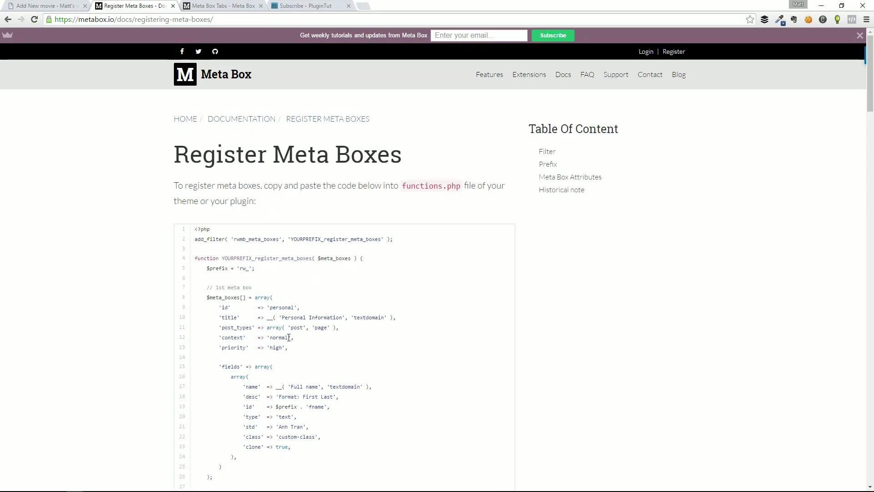
{"action": "scroll", "coordinate": [424, 321], "scroll_direction": "down", "scroll_amount": 5}
{"action": "scroll", "coordinate": [425, 321], "scroll_direction": "down", "scroll_amount": 9}
{"action": "scroll", "coordinate": [405, 326], "scroll_direction": "down", "scroll_amount": 11}
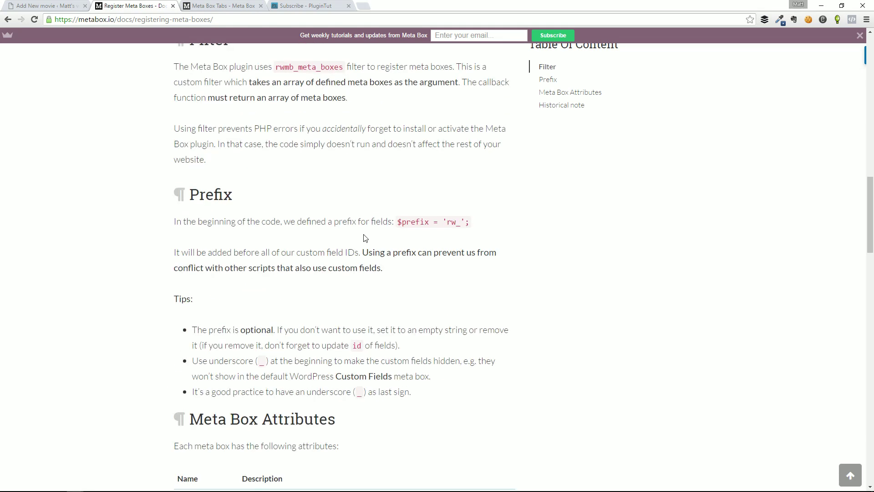
{"action": "scroll", "coordinate": [337, 259], "scroll_direction": "down", "scroll_amount": 13}
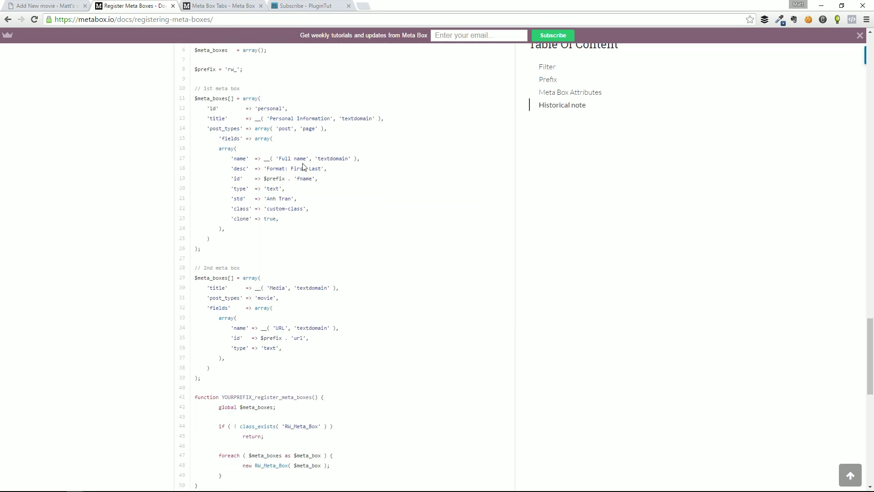
{"action": "scroll", "coordinate": [318, 235], "scroll_direction": "down", "scroll_amount": 3}
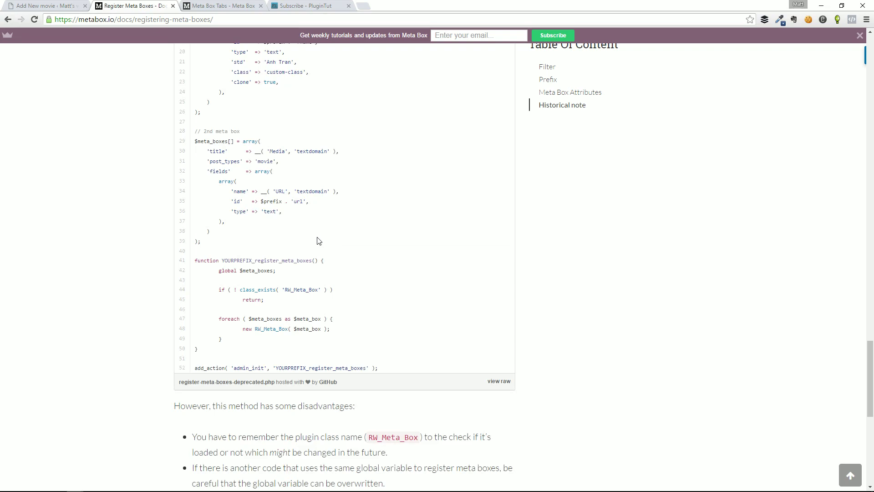
{"action": "scroll", "coordinate": [367, 224], "scroll_direction": "down", "scroll_amount": 1}
{"action": "scroll", "coordinate": [367, 224], "scroll_direction": "down", "scroll_amount": 9}
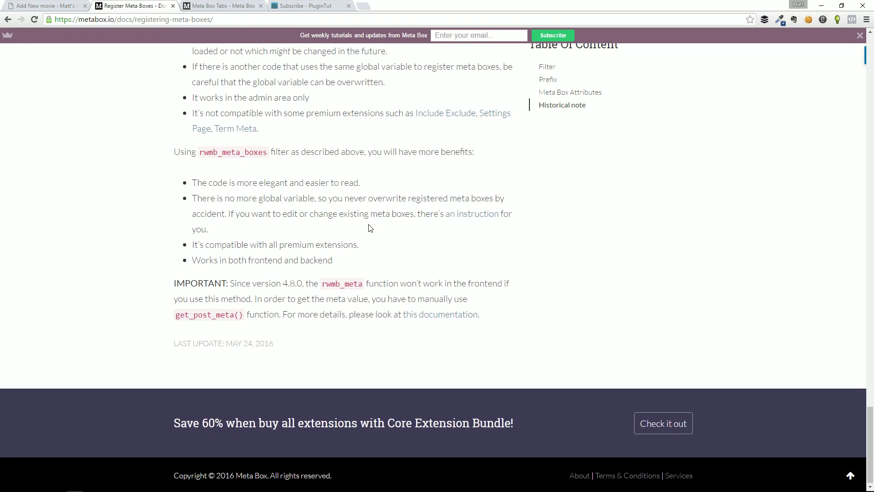
{"action": "scroll", "coordinate": [369, 230], "scroll_direction": "up", "scroll_amount": 20}
{"action": "scroll", "coordinate": [372, 229], "scroll_direction": "up", "scroll_amount": 20}
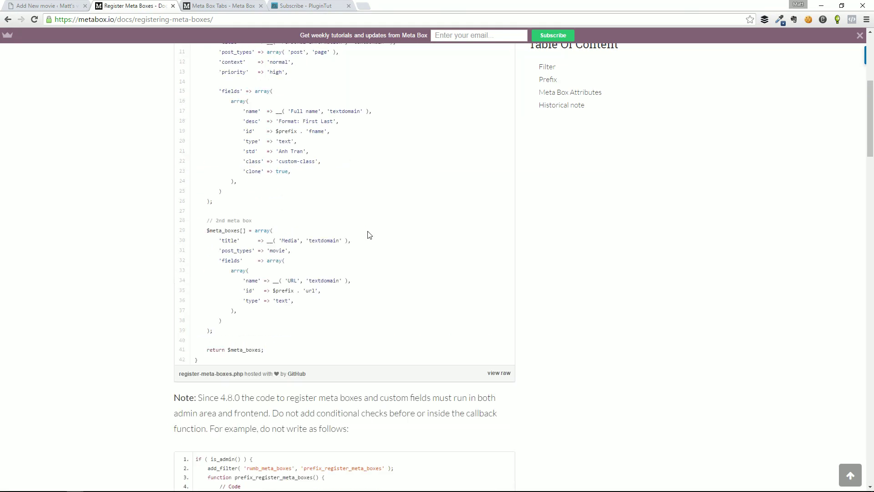
{"action": "left_click", "coordinate": [248, 120]}
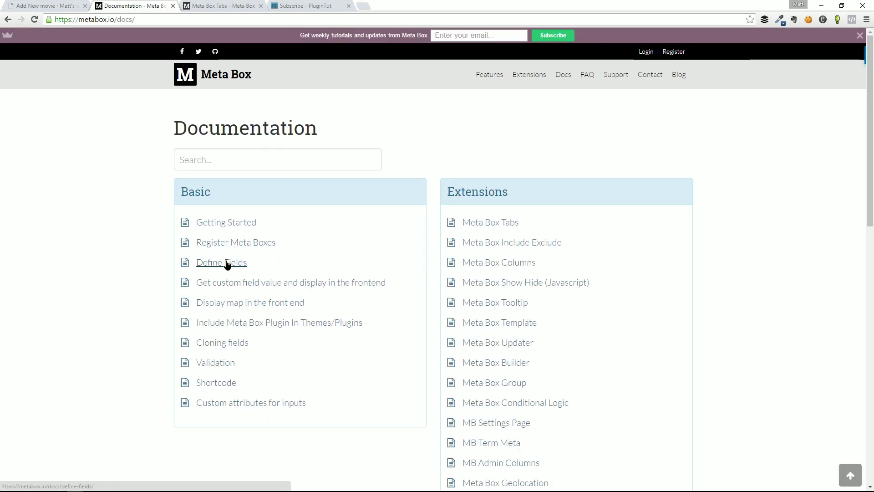
{"action": "left_click", "coordinate": [226, 263]}
Step: Review the Define Fields list of supported field types, then return to the new movie draft
{"action": "scroll", "coordinate": [270, 282], "scroll_direction": "down", "scroll_amount": 4}
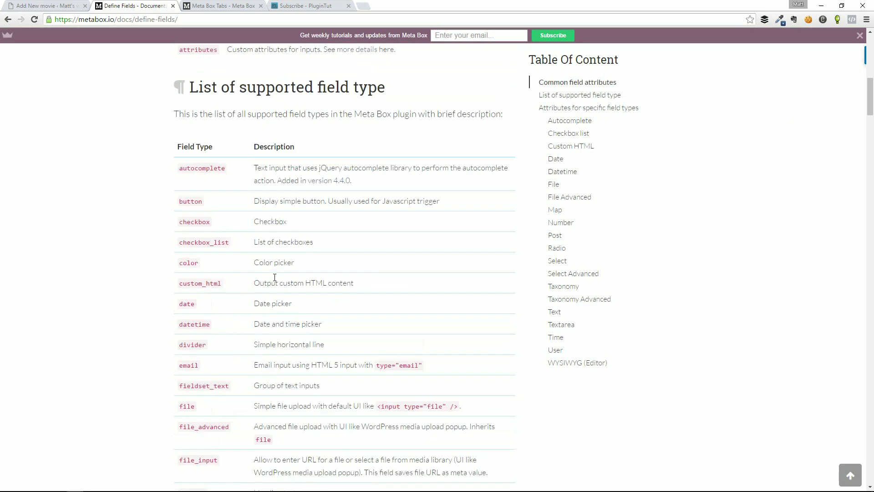
{"action": "scroll", "coordinate": [275, 277], "scroll_direction": "down", "scroll_amount": 4}
{"action": "scroll", "coordinate": [273, 278], "scroll_direction": "down", "scroll_amount": 3}
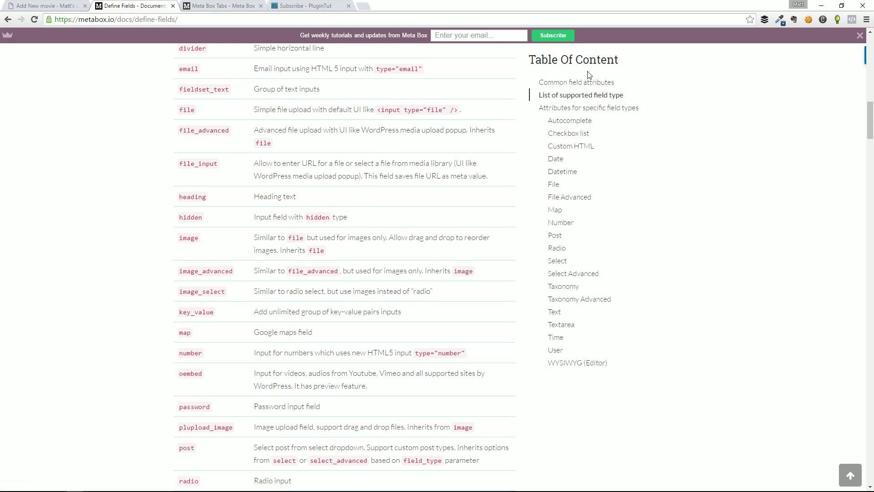
{"action": "scroll", "coordinate": [615, 207], "scroll_direction": "up", "scroll_amount": 7}
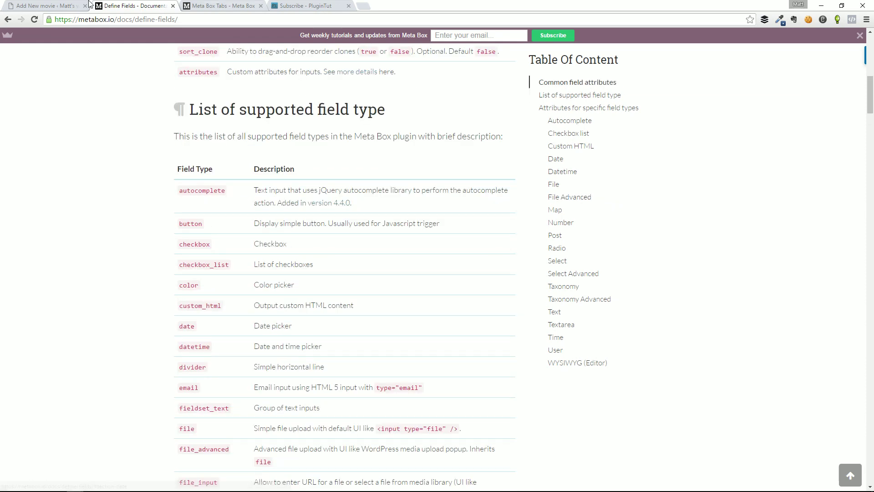
{"action": "left_click", "coordinate": [64, 5]}
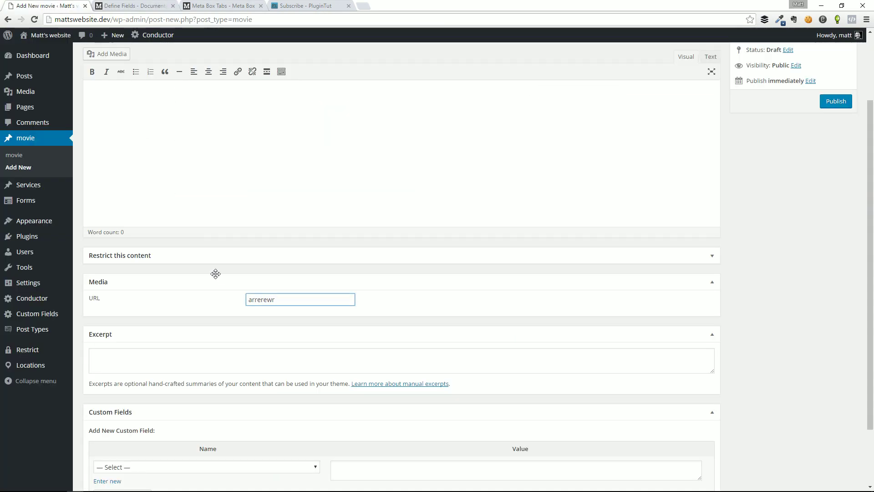
Step: Open the theme's functions.php (Theme Functions) in the Appearance Editor
{"action": "scroll", "coordinate": [216, 276], "scroll_direction": "down", "scroll_amount": 2}
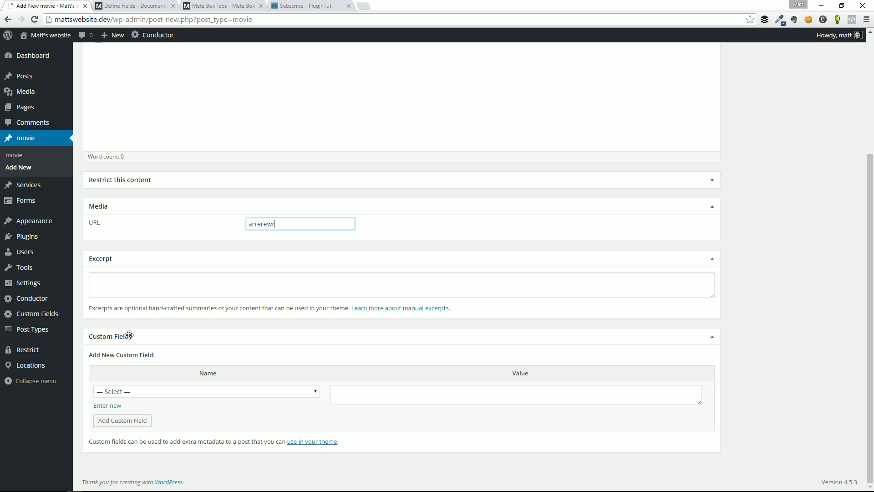
{"action": "scroll", "coordinate": [148, 267], "scroll_direction": "up", "scroll_amount": 4}
{"action": "mouse_move", "coordinate": [27, 221]}
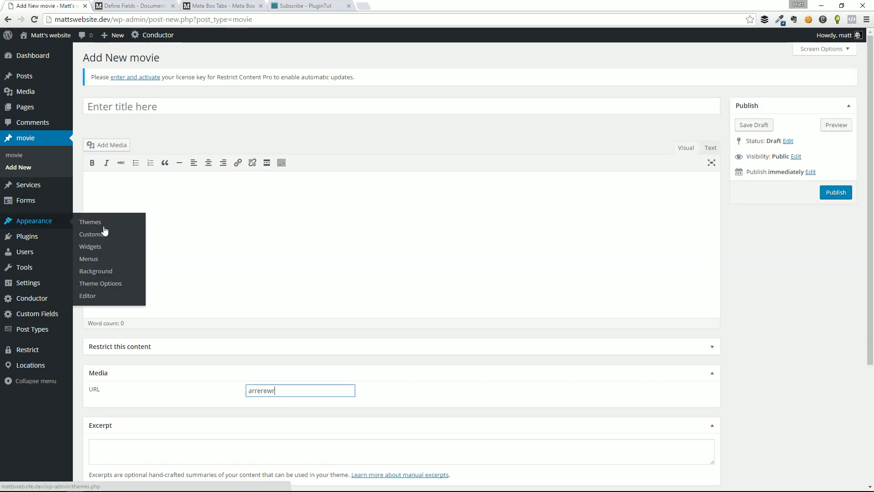
{"action": "left_click", "coordinate": [88, 296]}
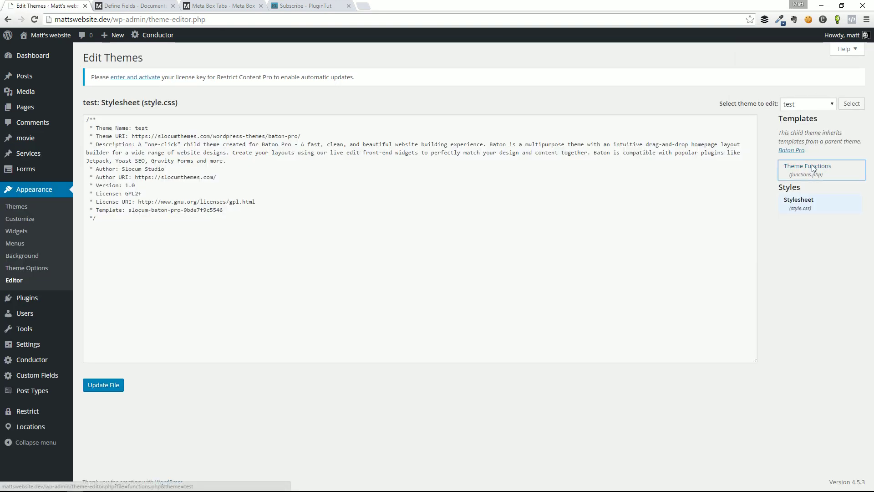
{"action": "left_click", "coordinate": [813, 168]}
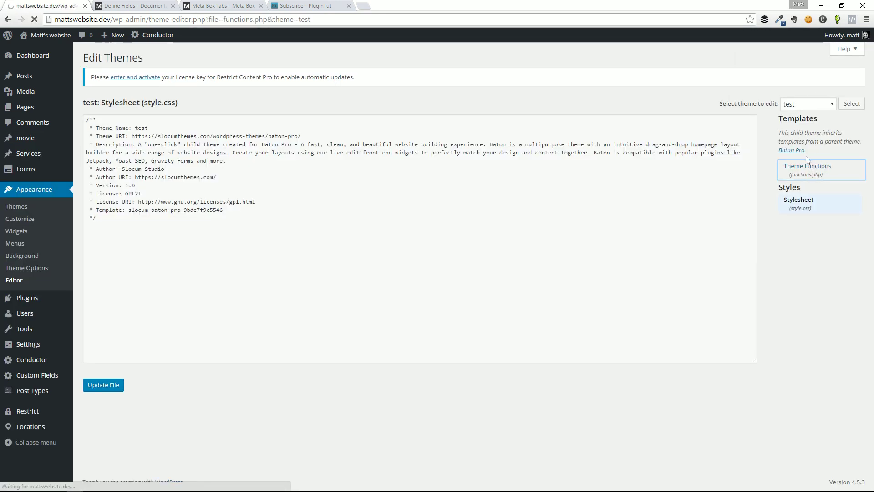
Step: Read the Personal Information and Media meta box code, noting the Full name field's text type
{"action": "left_click", "coordinate": [424, 226]}
{"action": "scroll", "coordinate": [289, 197], "scroll_direction": "down", "scroll_amount": 2}
{"action": "scroll", "coordinate": [273, 278], "scroll_direction": "up", "scroll_amount": 3}
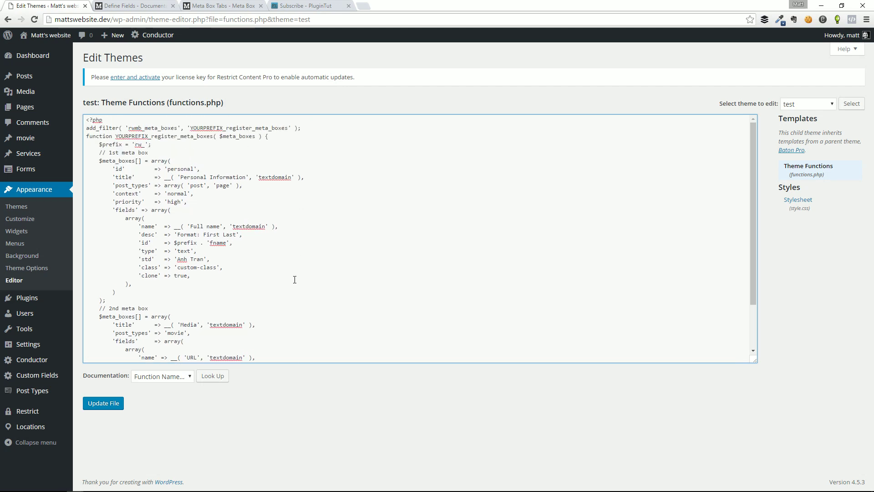
{"action": "left_click", "coordinate": [307, 252]}
{"action": "scroll", "coordinate": [305, 246], "scroll_direction": "down", "scroll_amount": 2}
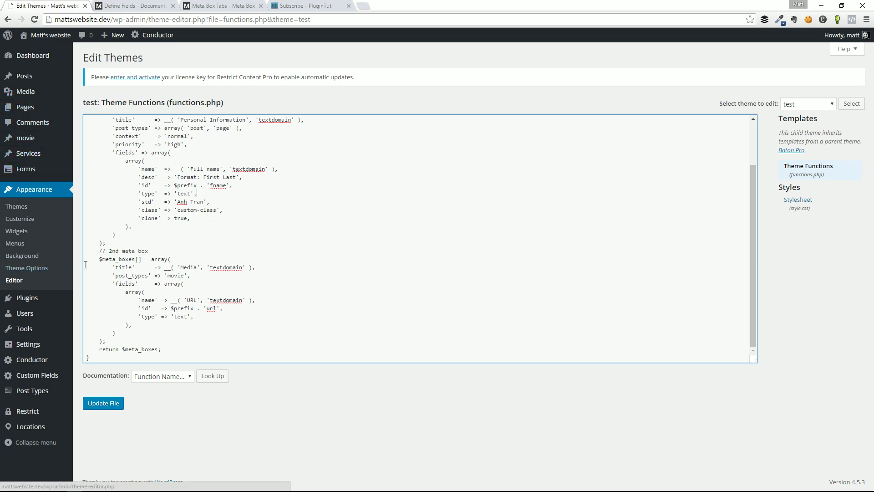
Step: Compare against the Define Fields docs, then open the Advanced Custom Fields field groups list
{"action": "mouse_move", "coordinate": [46, 359]}
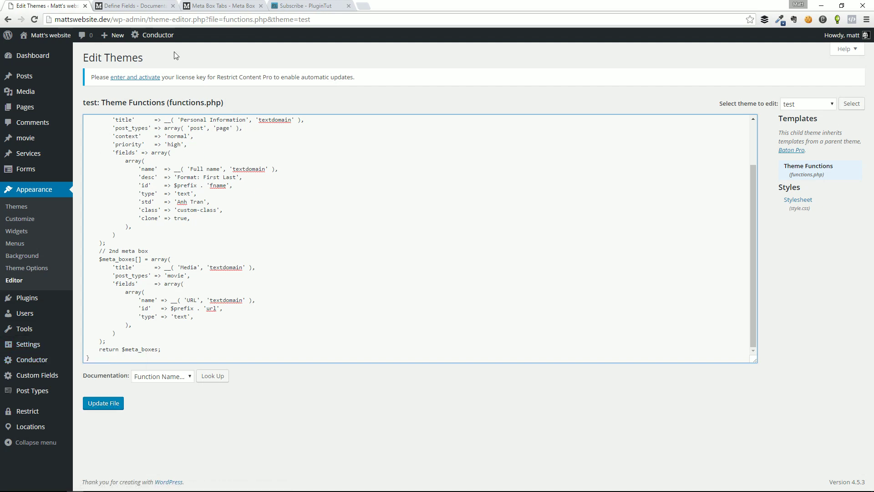
{"action": "key", "text": "ctrl+Tab"}
{"action": "scroll", "coordinate": [253, 141], "scroll_direction": "up", "scroll_amount": 15}
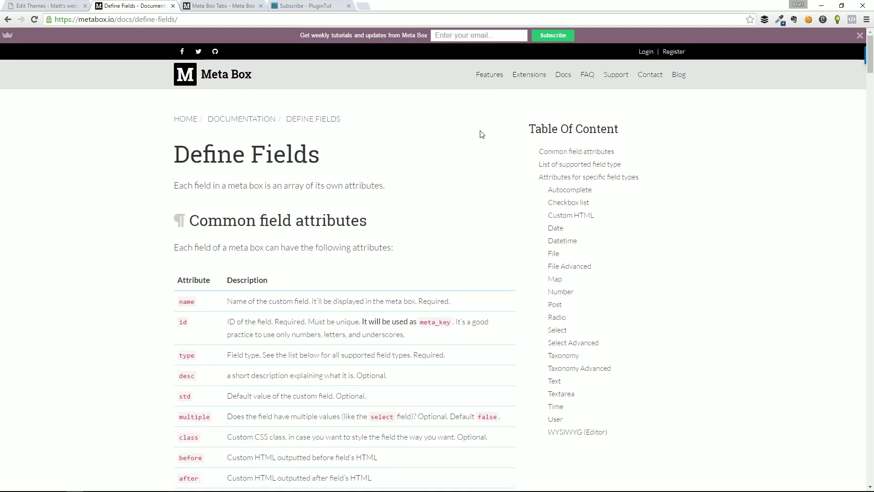
{"action": "left_click", "coordinate": [60, 6]}
{"action": "mouse_move", "coordinate": [65, 372]}
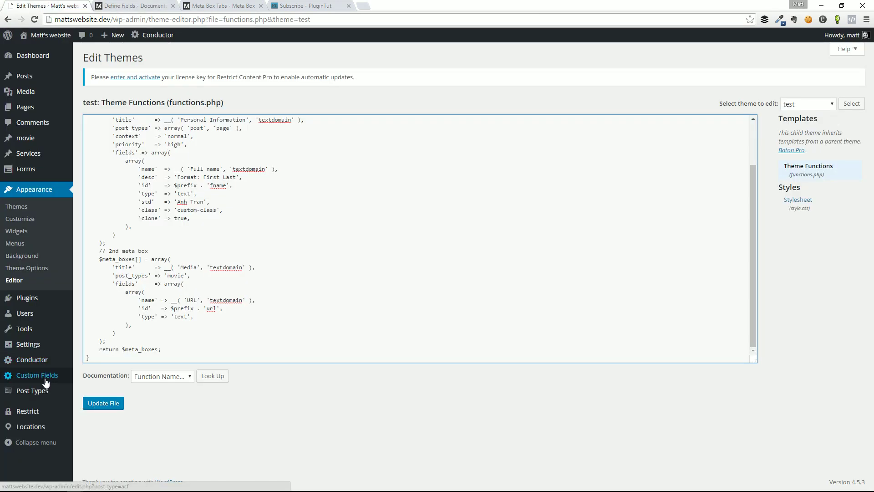
{"action": "left_click", "coordinate": [46, 382]}
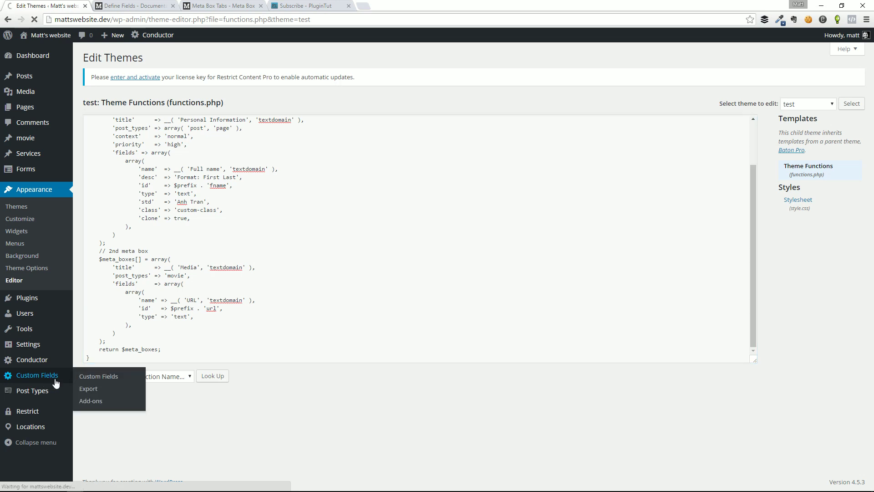
Step: Title a new field group 'My custom group' and add a Text field labelled 'Whatever', named 'whatever'
{"action": "left_click", "coordinate": [167, 58]}
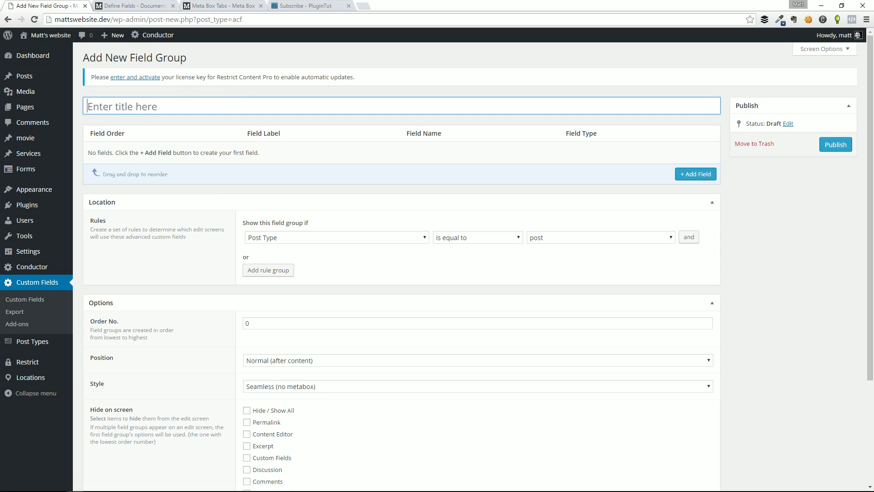
{"action": "type", "text": "My custom group"}
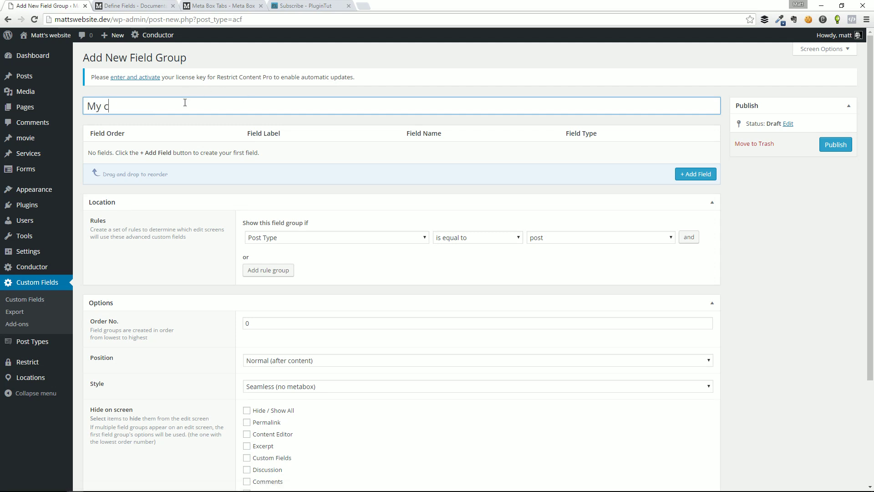
{"action": "left_click", "coordinate": [695, 174]}
{"action": "mouse_move", "coordinate": [280, 169]}
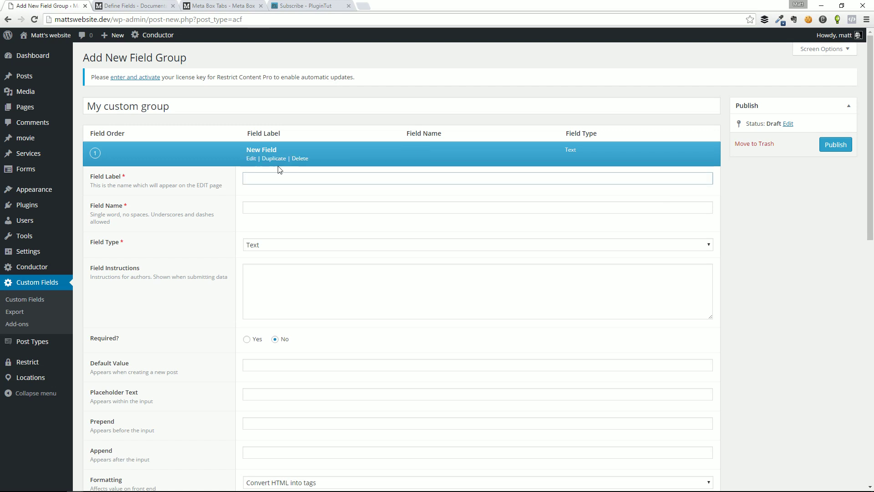
{"action": "type", "text": "Whatever"}
{"action": "key", "text": "Tab"}
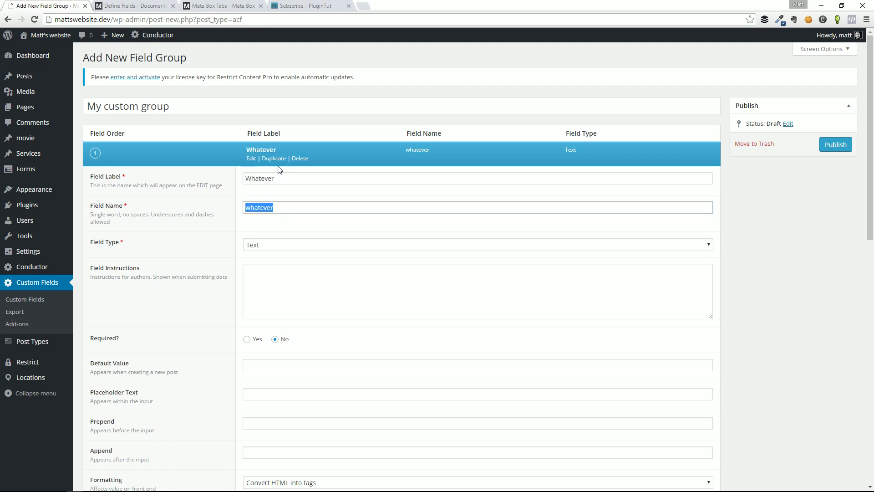
{"action": "key", "text": "Tab"}
{"action": "scroll", "coordinate": [413, 293], "scroll_direction": "down", "scroll_amount": 5}
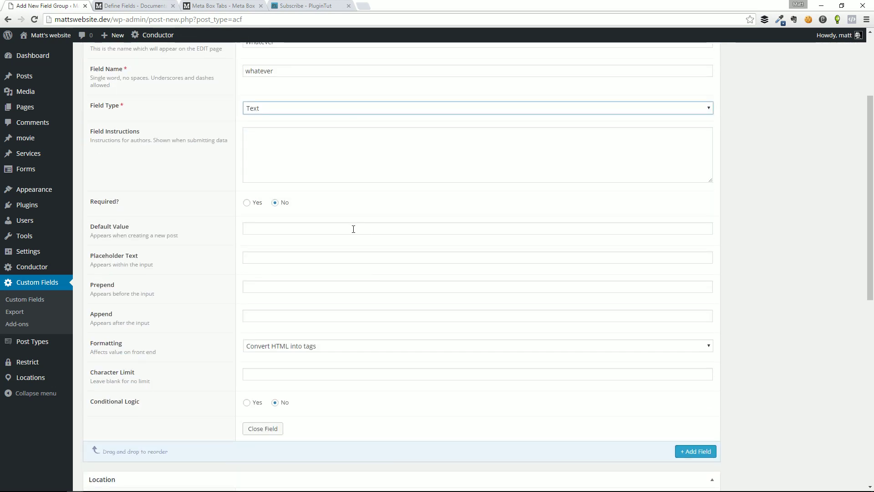
{"action": "left_click", "coordinate": [256, 338]}
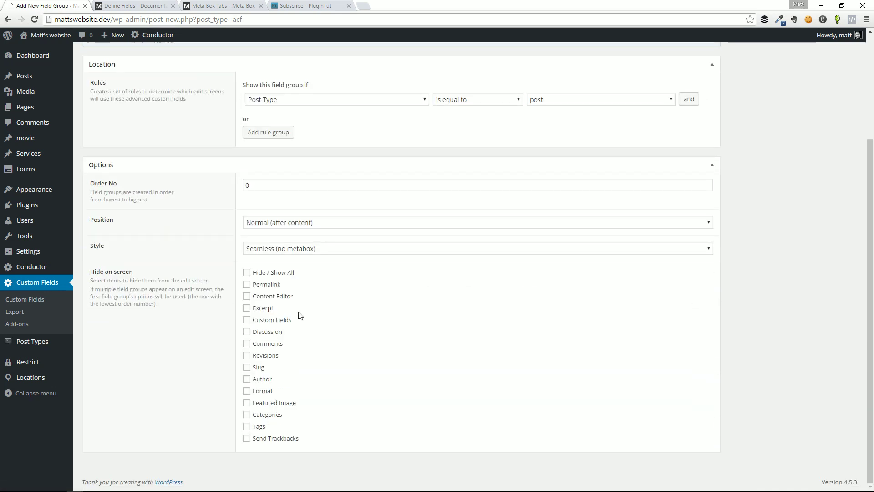
{"action": "scroll", "coordinate": [296, 313], "scroll_direction": "up", "scroll_amount": 5}
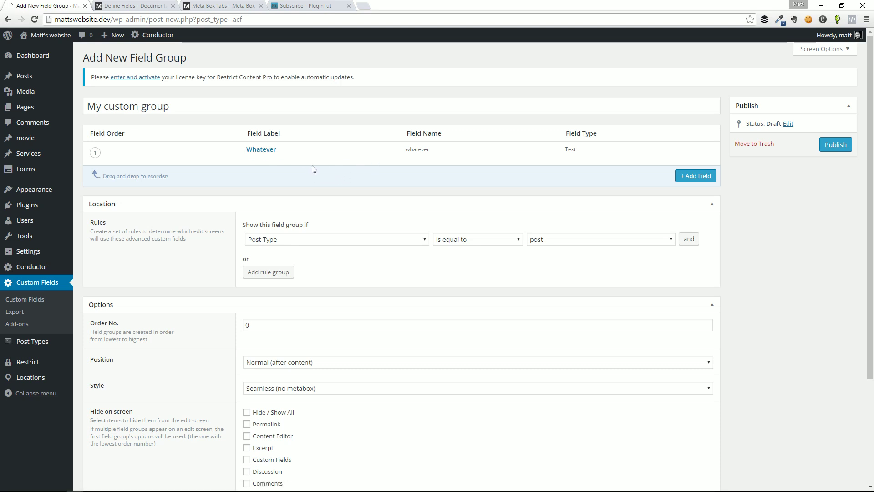
{"action": "mouse_move", "coordinate": [334, 165]}
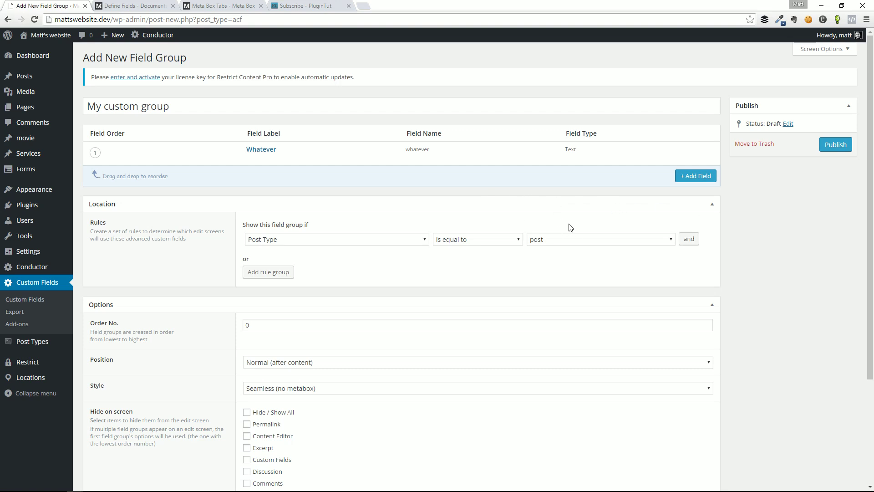
Step: Skim the Define Fields docs, open Meta Box Extensions, then show the PluginTut Subscribe page
{"action": "left_click", "coordinate": [140, 5]}
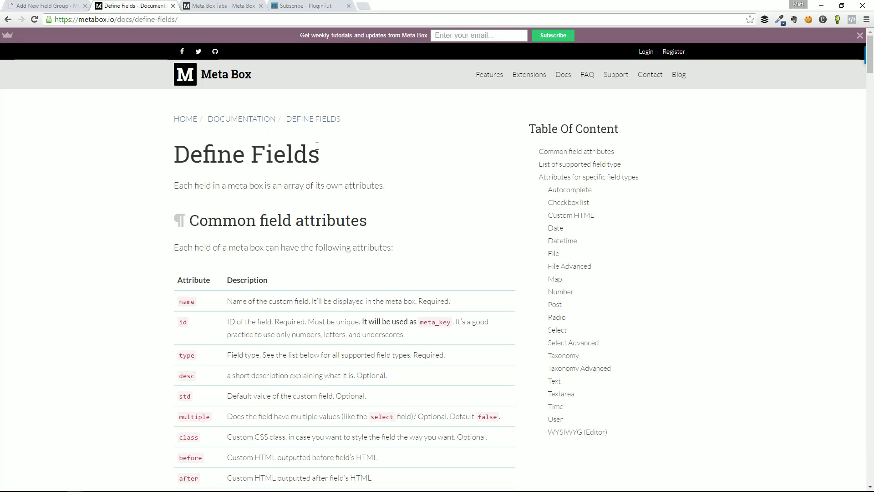
{"action": "scroll", "coordinate": [402, 154], "scroll_direction": "down", "scroll_amount": 10}
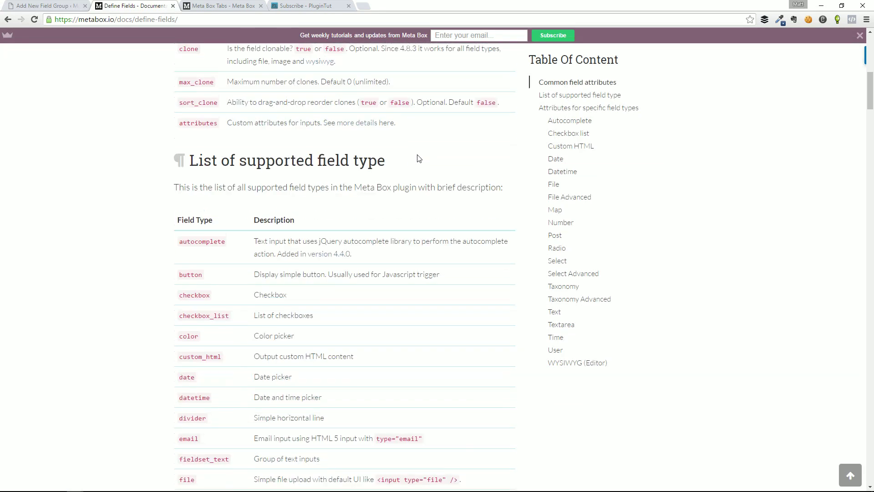
{"action": "scroll", "coordinate": [466, 139], "scroll_direction": "up", "scroll_amount": 10}
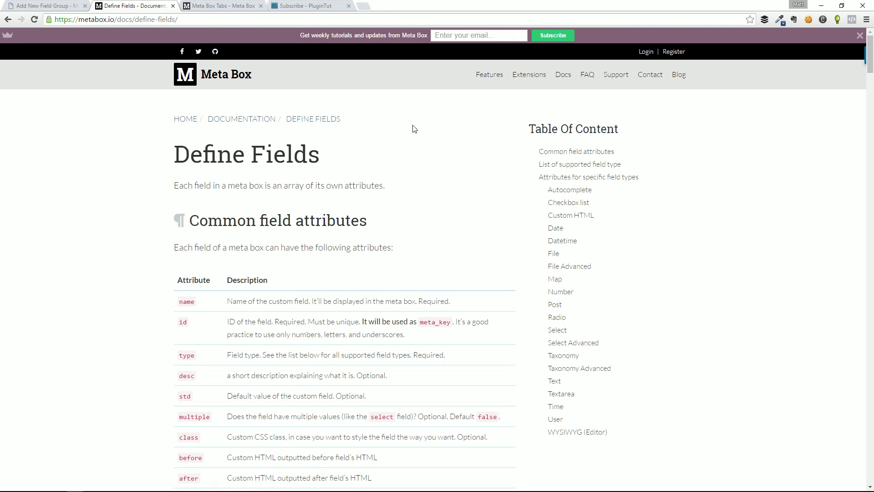
{"action": "left_click", "coordinate": [528, 75]}
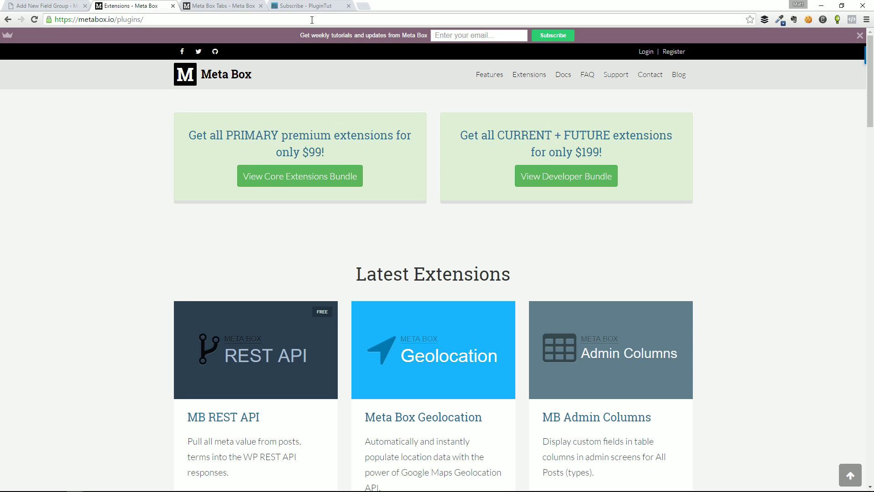
{"action": "left_click", "coordinate": [308, 5]}
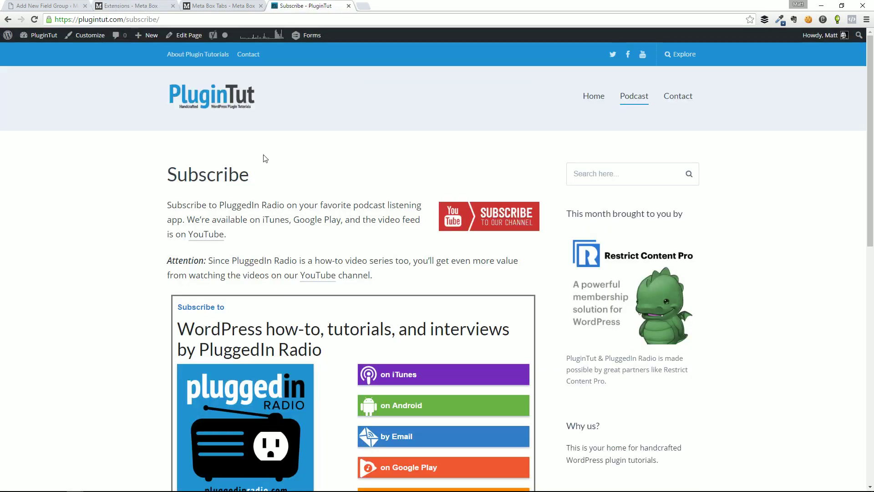